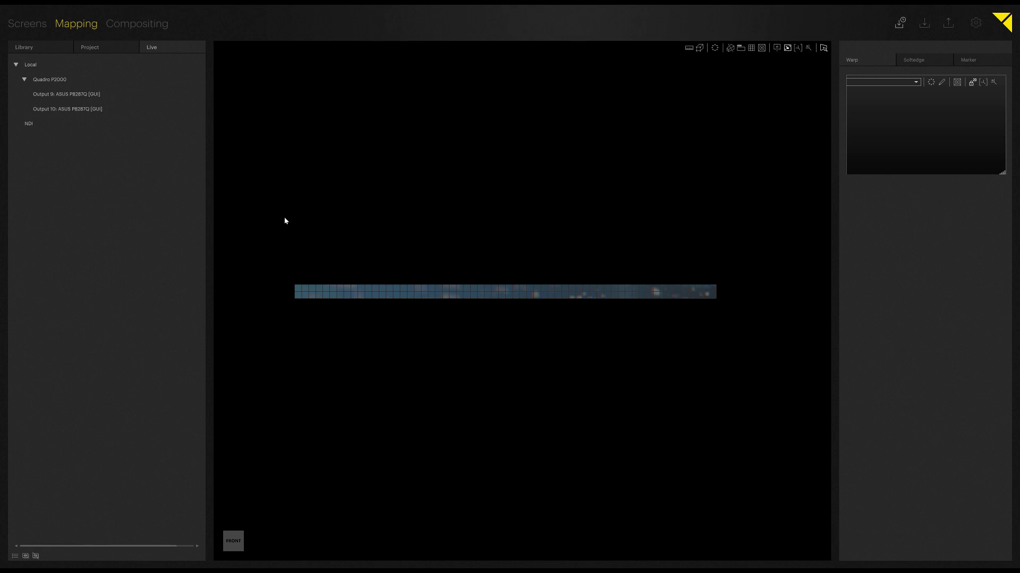
Look through the Screens and Compositing workspaces, then return to Mapping
click(28, 23)
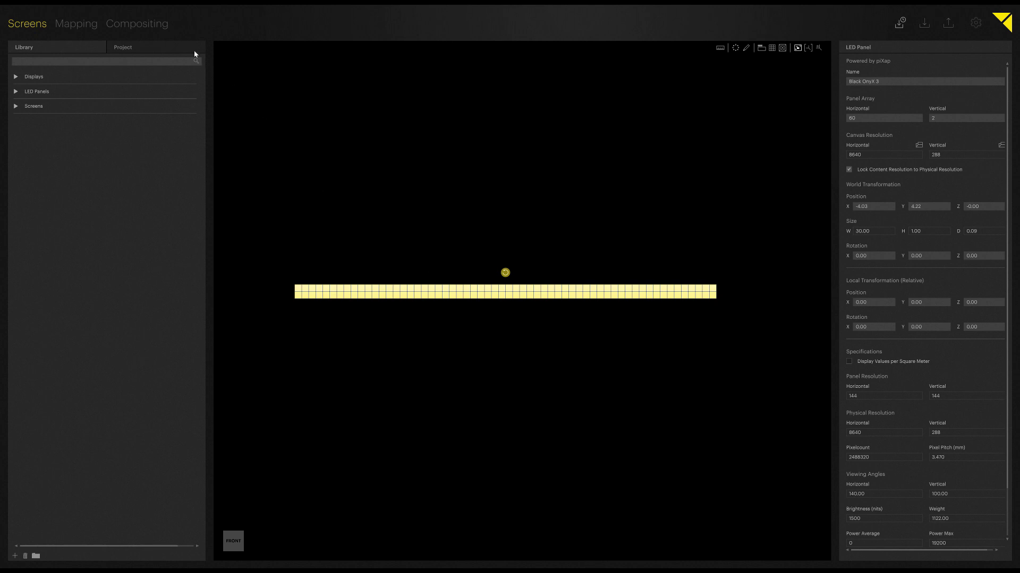
click(160, 26)
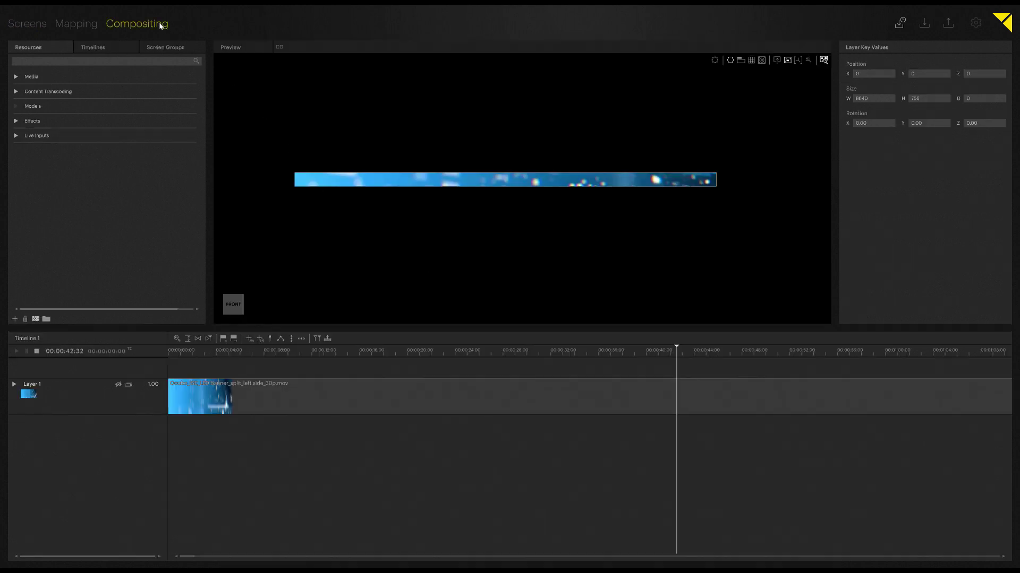
click(94, 24)
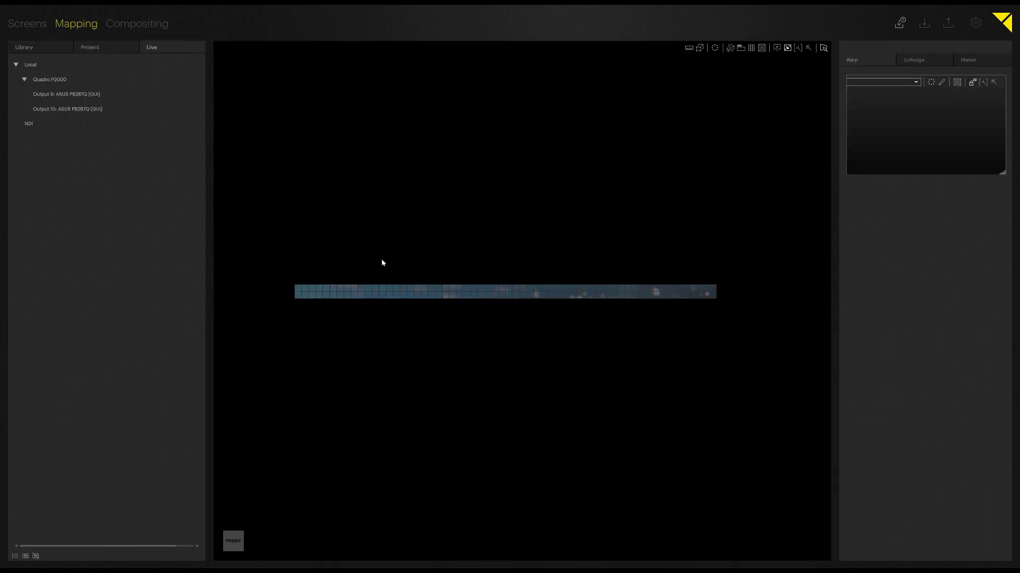
Assign Quadro P2000 Output 9 and Output 10 to the Black OnyX 3 LED strip
click(449, 296)
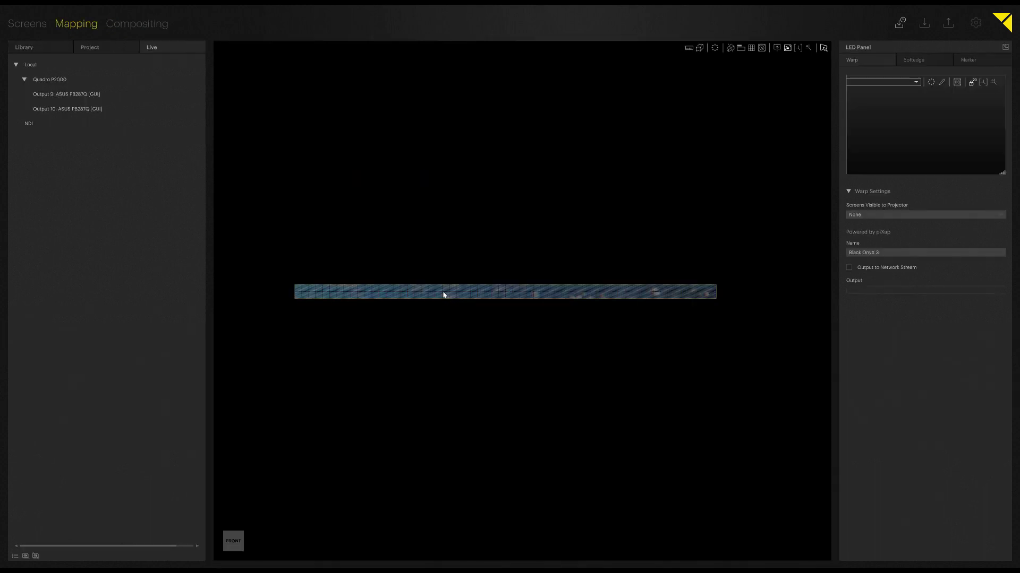
click(910, 291)
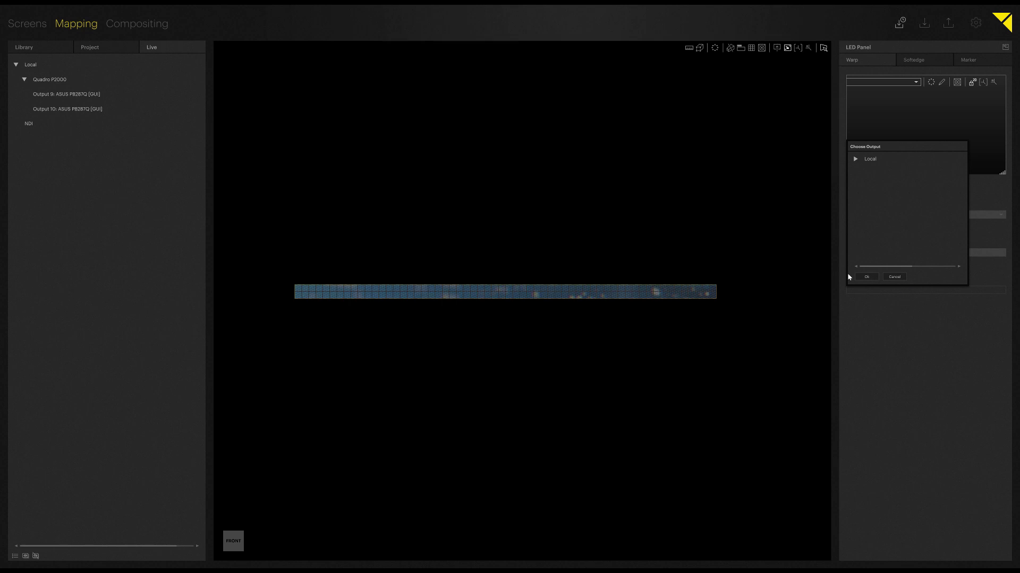
click(856, 160)
click(864, 174)
click(871, 188)
click(871, 202)
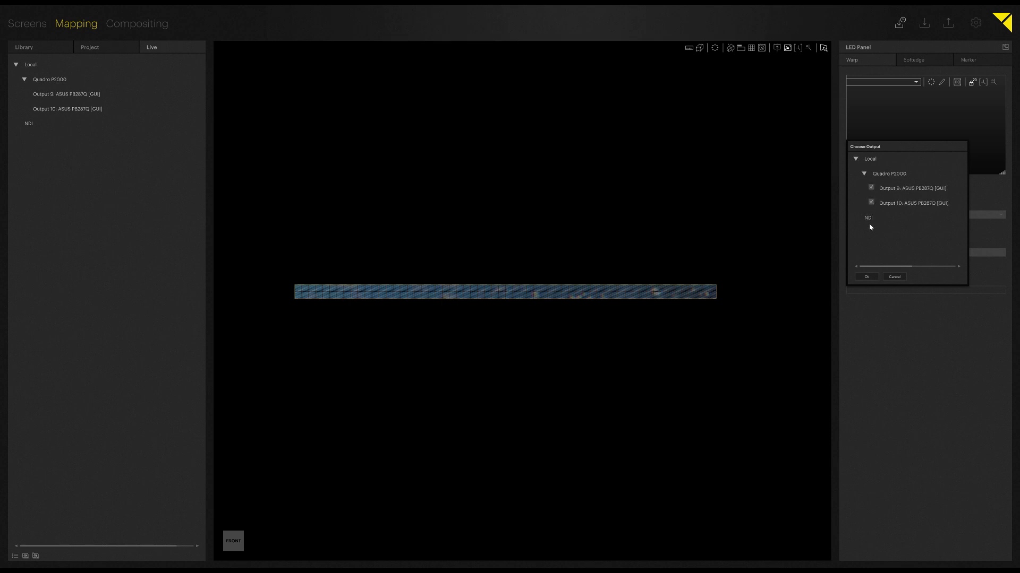
click(865, 277)
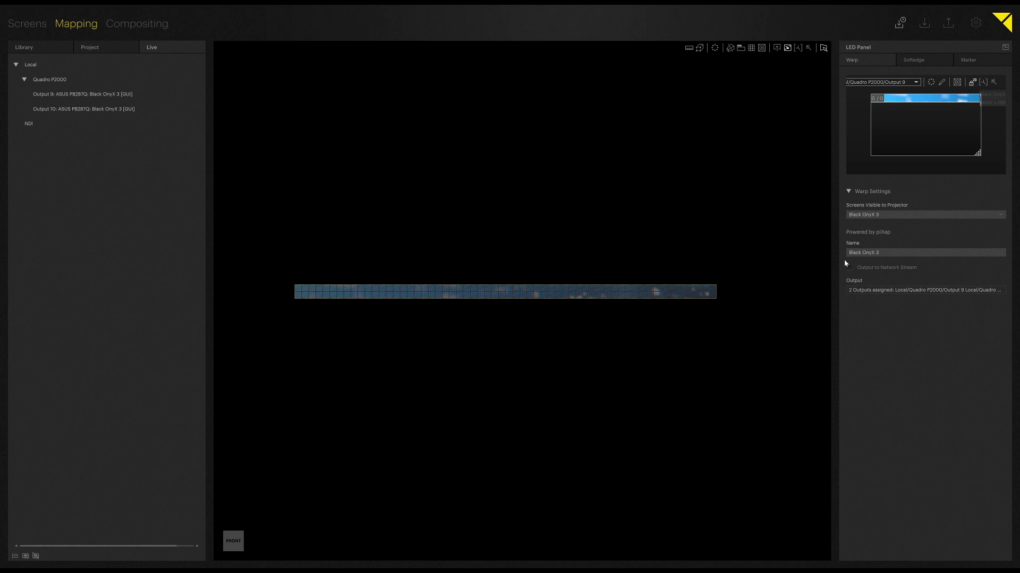
click(579, 244)
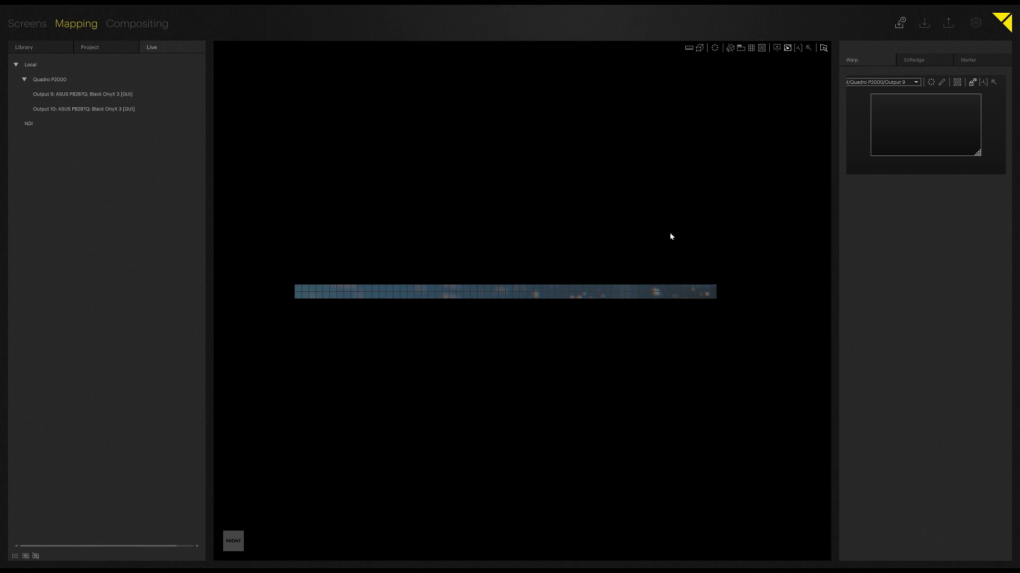
Dive into the LED strip's screen and select its 8640 x 288 feed rectangle
click(777, 49)
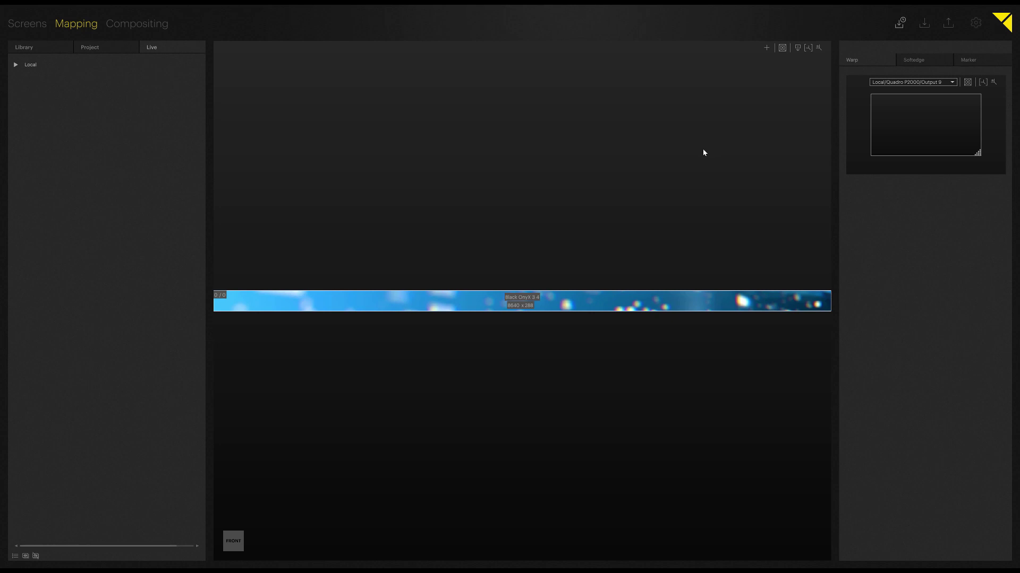
click(468, 304)
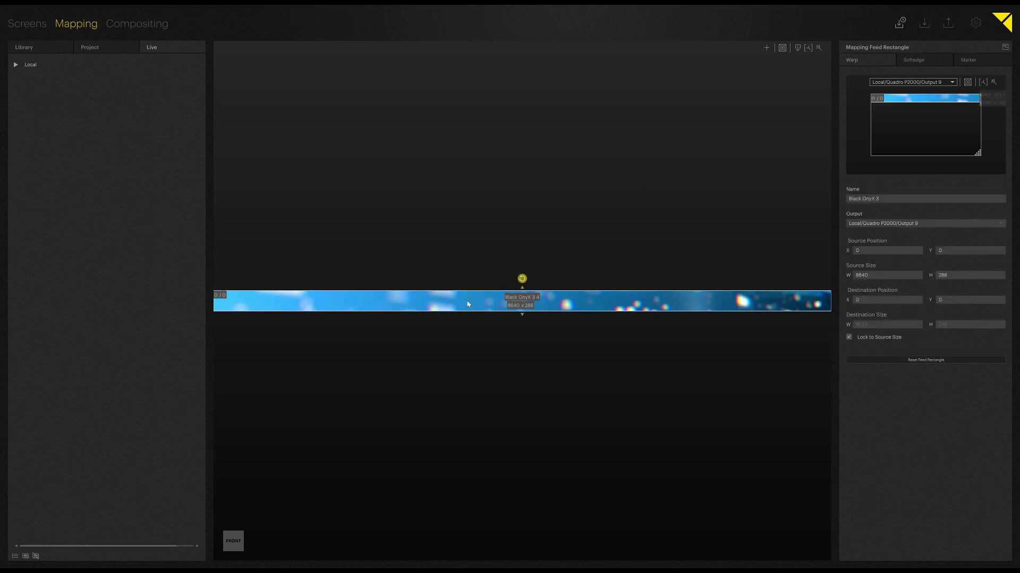
double_click(513, 306)
key(Escape)
Set the Black OnyX 3 feed width to 3840 and drag it lower to destination 18, 870
double_click(515, 308)
text(3840)
key(Return)
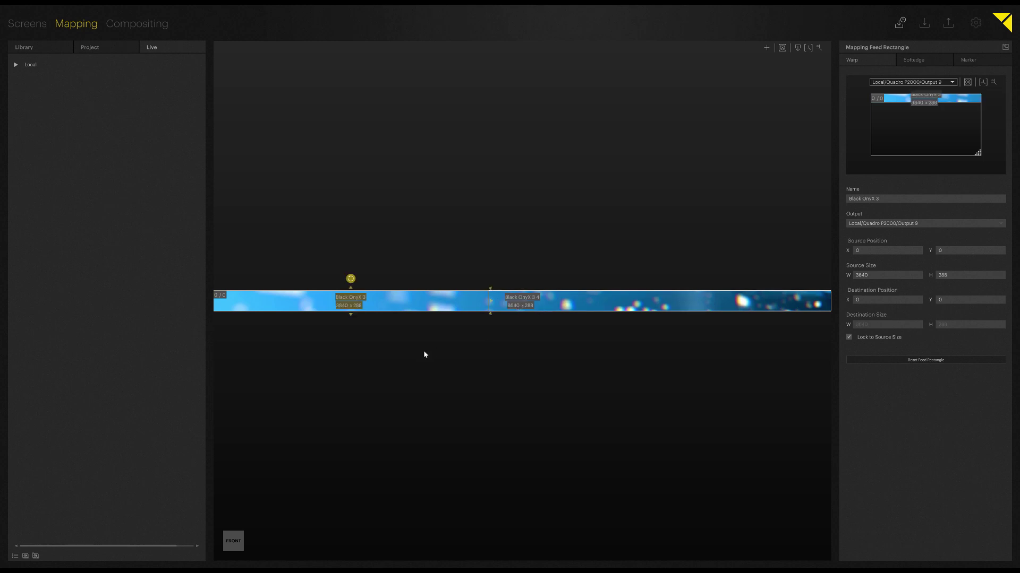
click(424, 350)
click(427, 308)
drag(919, 100, 898, 125)
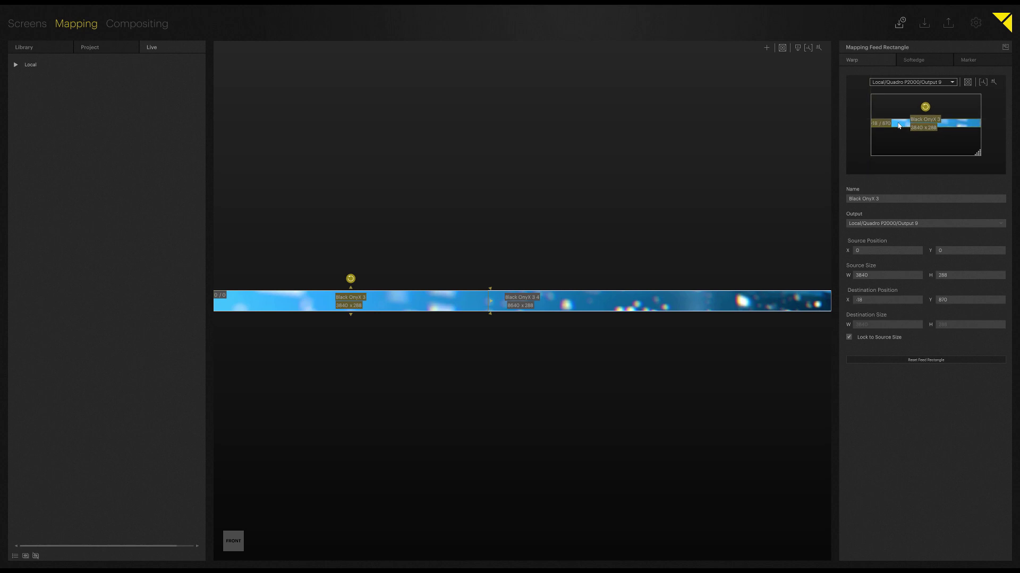
click(607, 275)
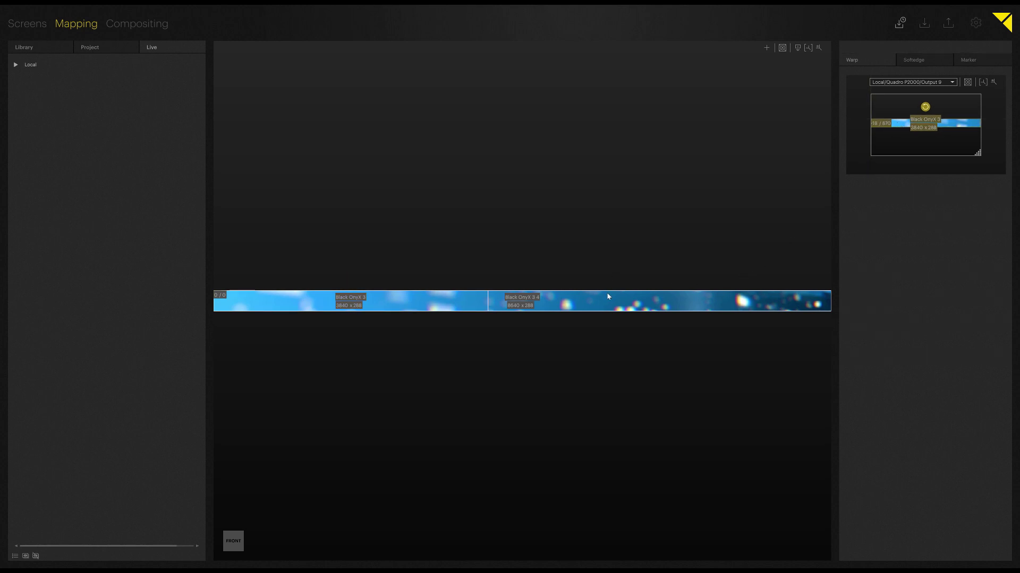
click(608, 300)
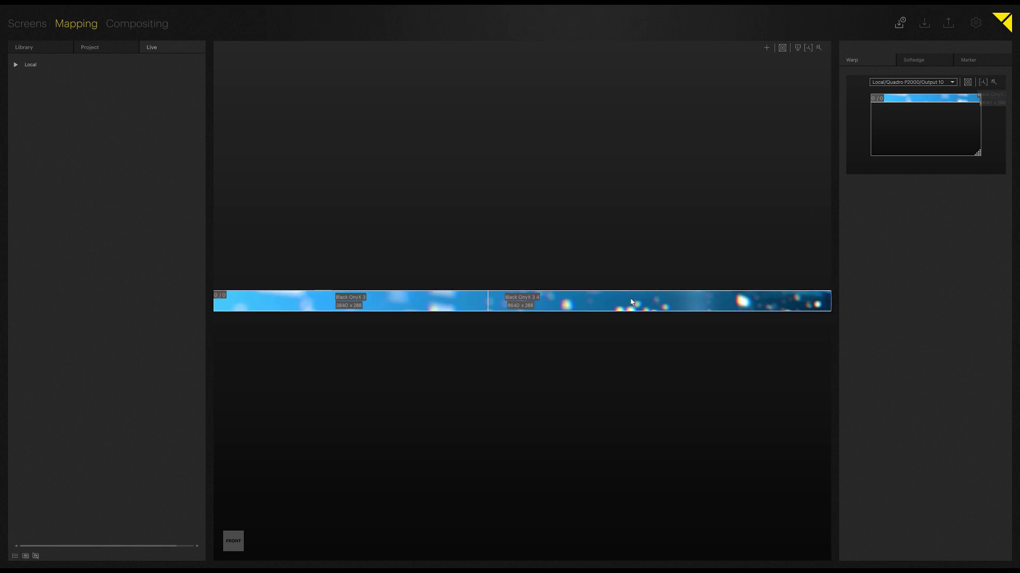
Make the Black OnyX 3 4 feed 1920 wide and snap it beside the first feed at 3840
click(690, 300)
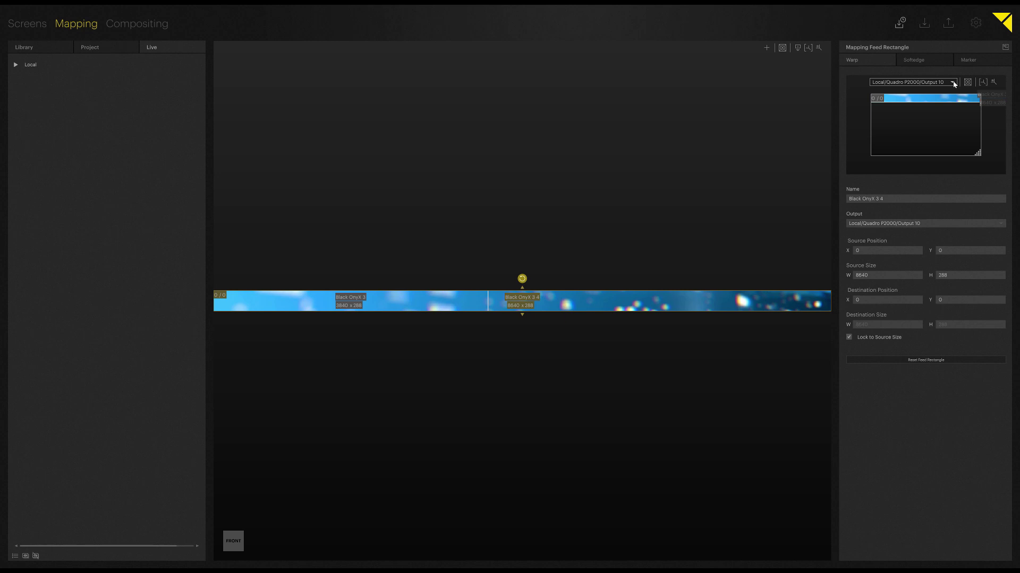
double_click(513, 307)
text(190)
text(0)
key(Return)
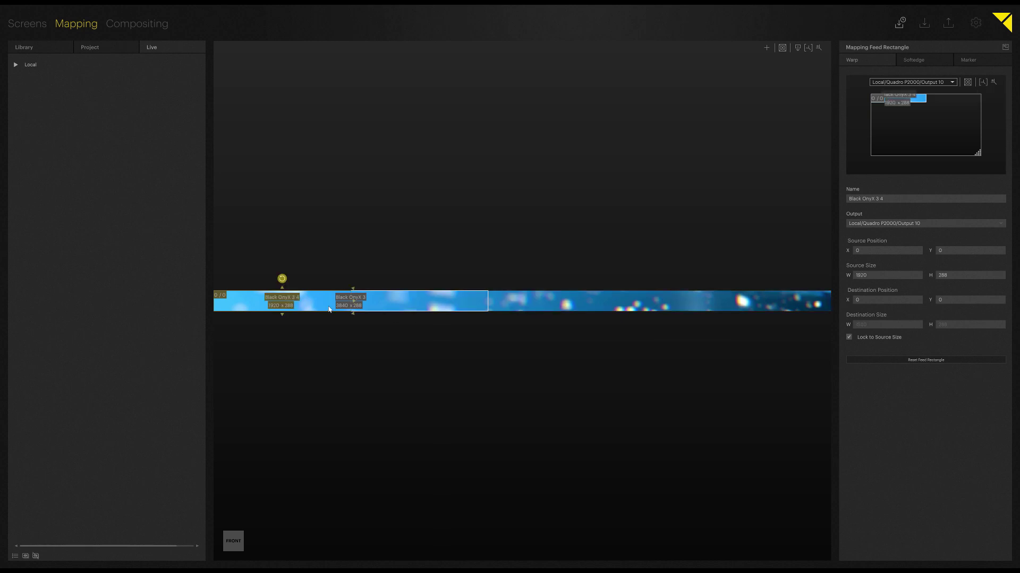
drag(326, 308, 499, 313)
click(599, 240)
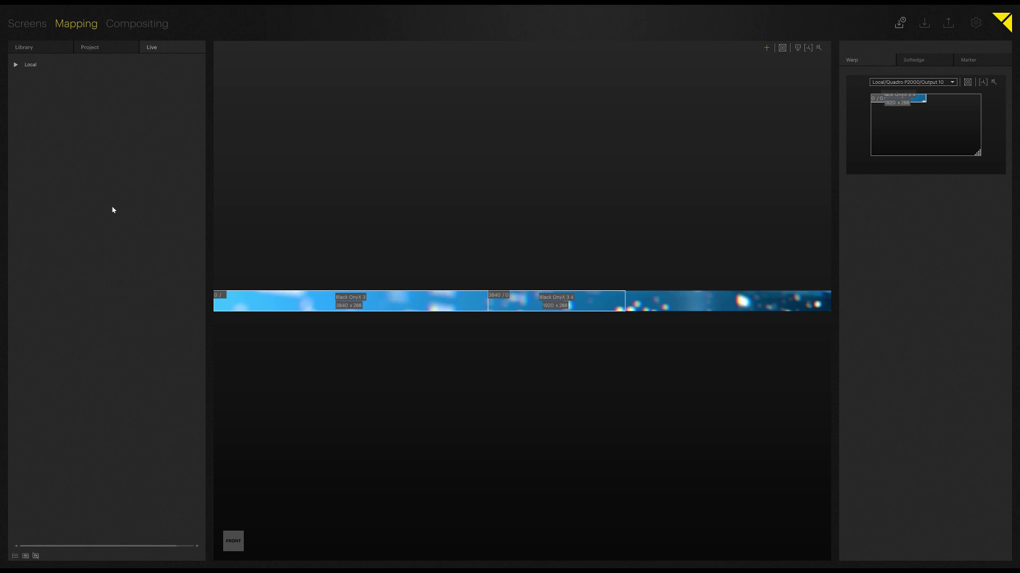
Add a new mapping source to the strip using Output 10 as imaging device
click(766, 48)
drag(578, 262, 592, 241)
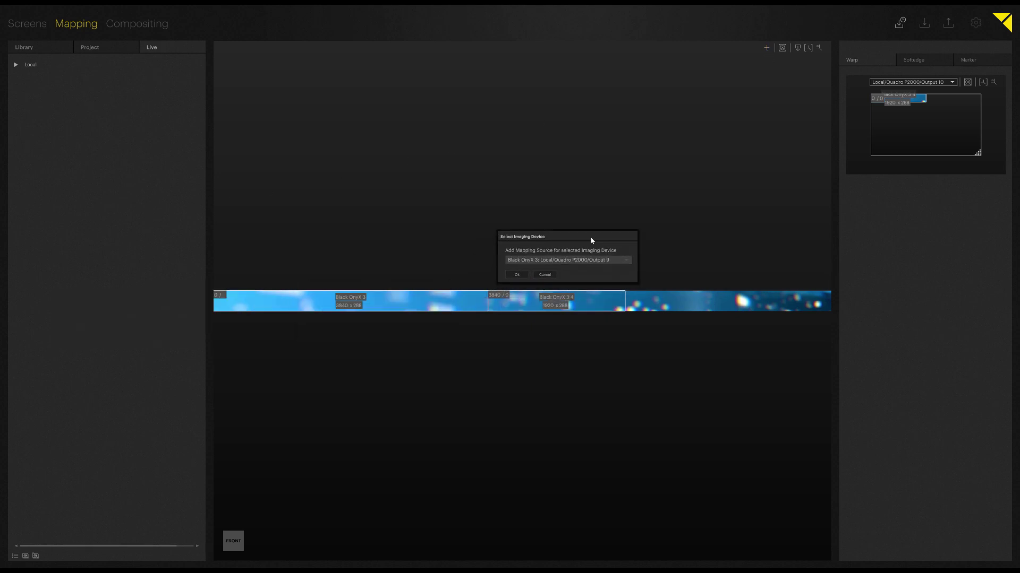
click(614, 260)
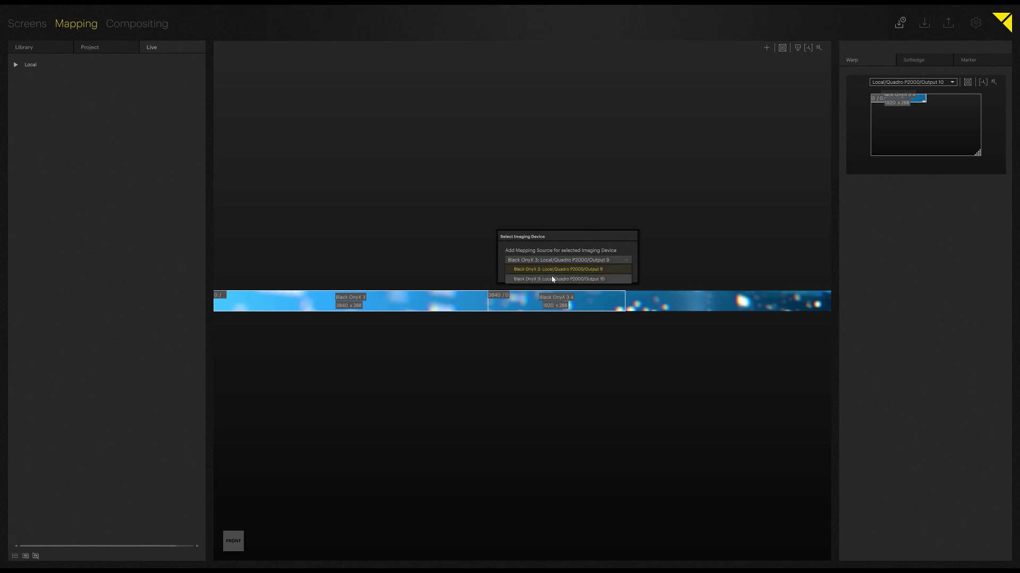
click(552, 279)
click(524, 276)
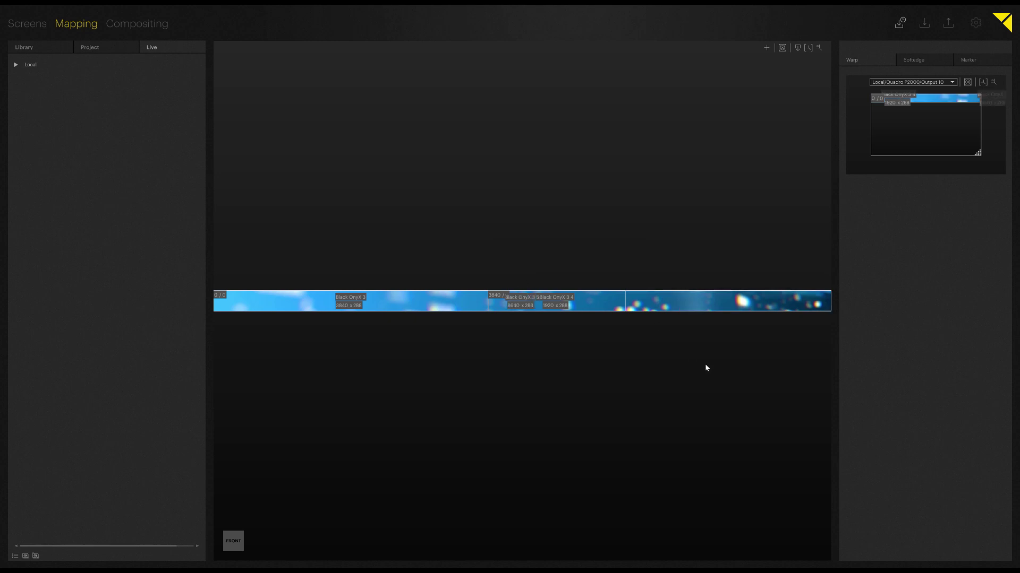
Set the new Black OnyX 3 5 feed width to 1920 and snap it to source X 5760
click(716, 310)
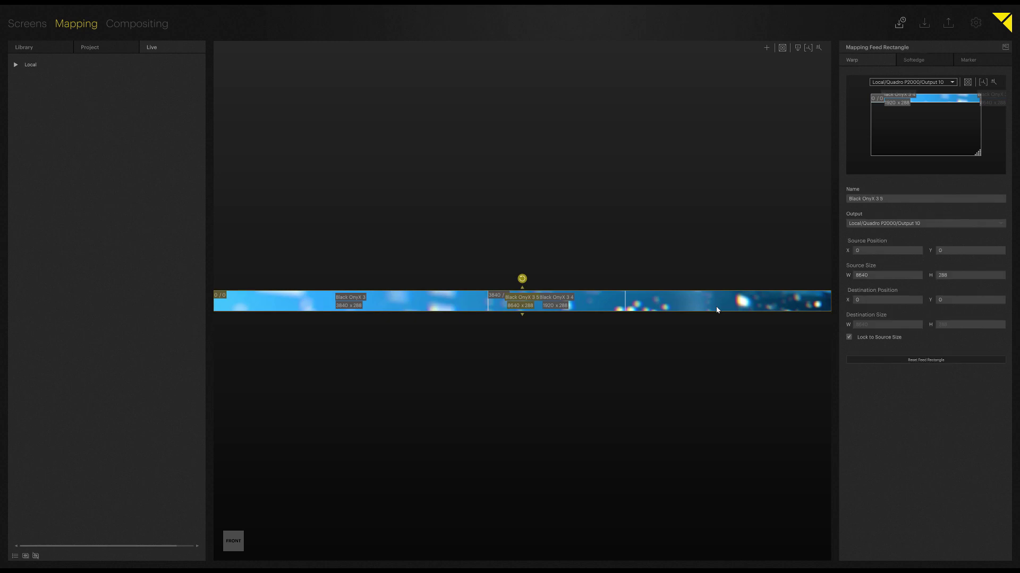
double_click(514, 306)
text(1920)
key(Return)
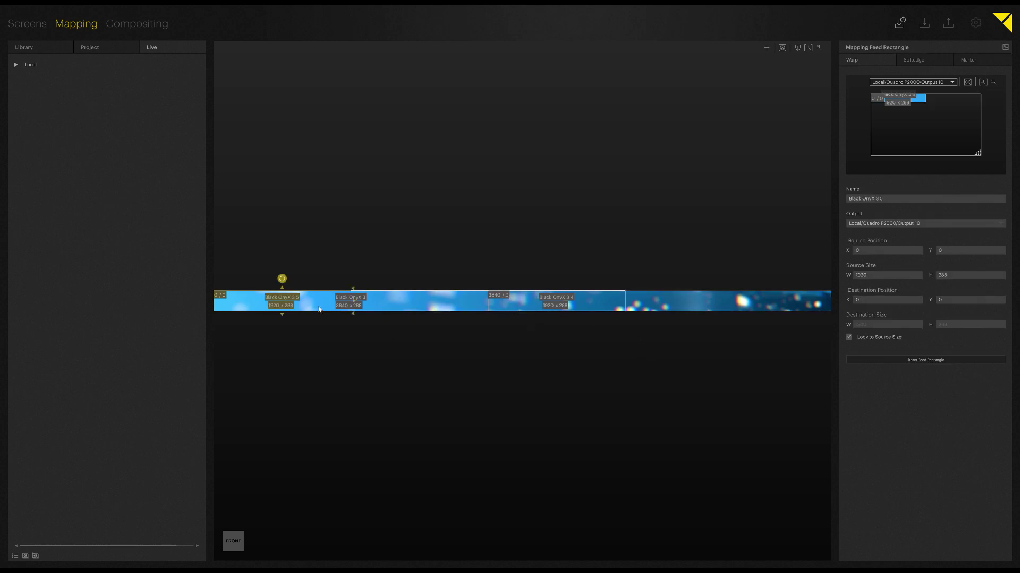
drag(318, 310, 732, 307)
drag(624, 308, 629, 316)
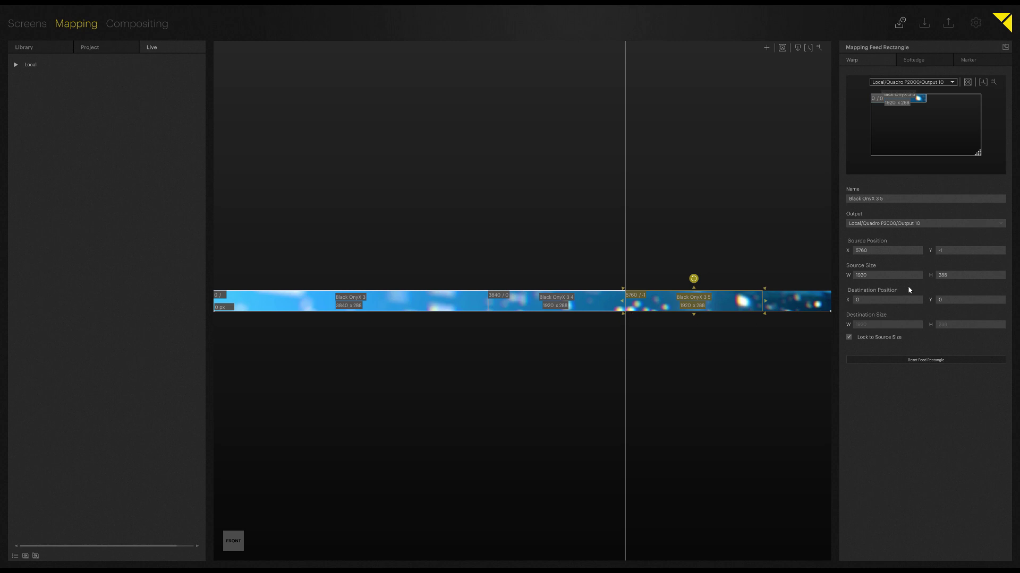
Set the feed's destination Position X to 1920 and check its placement in the output preview
click(880, 301)
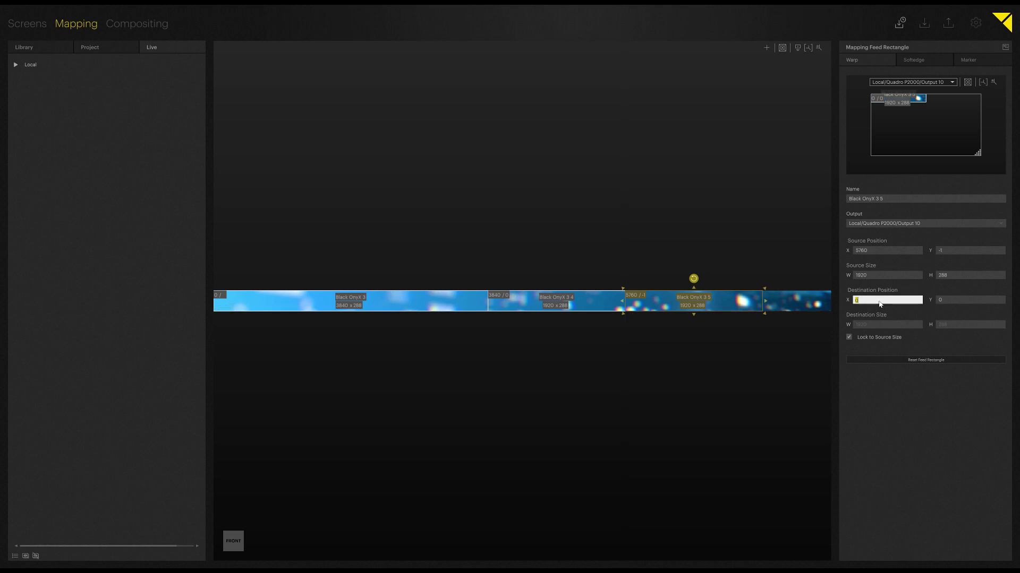
text(1920)
key(Return)
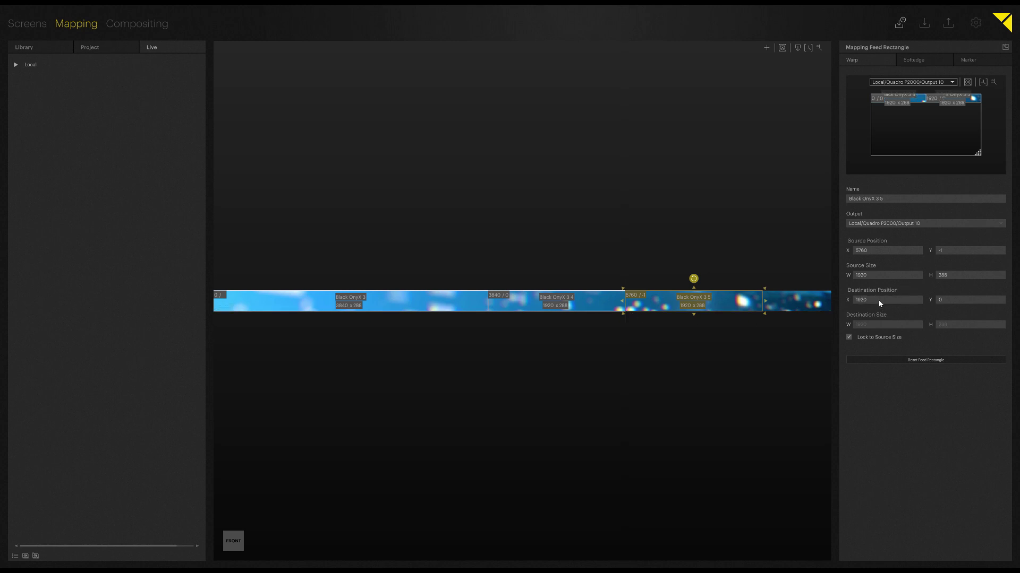
scroll(933, 125, up, 5)
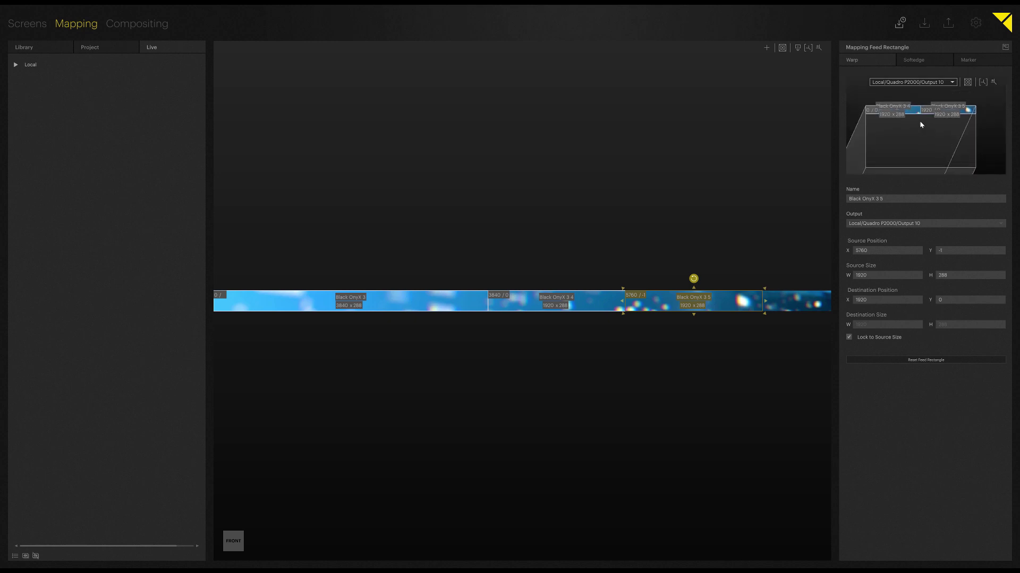
drag(924, 121, 876, 137)
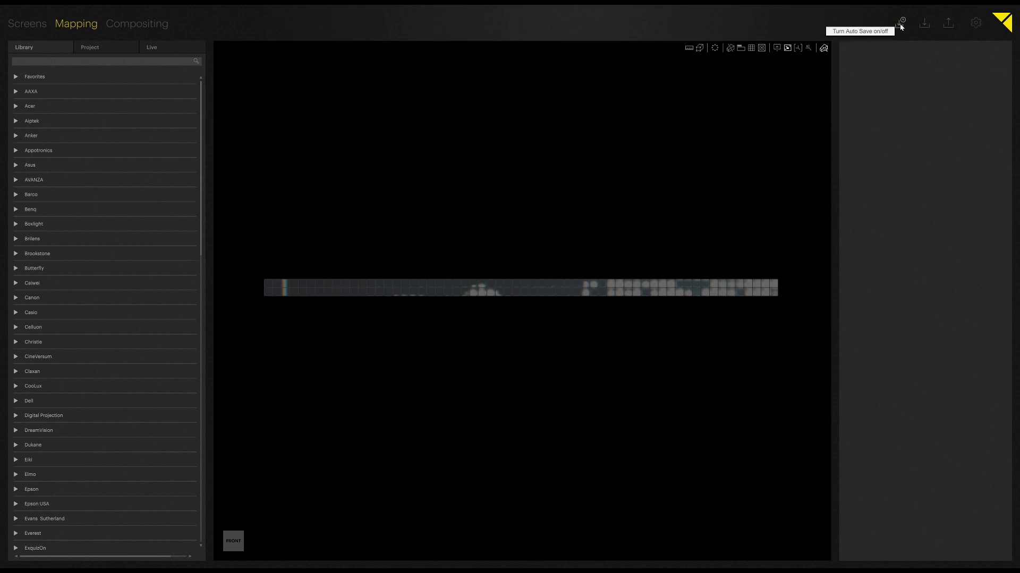
In Project settings, toggle Enable Auto Save off and back on
click(976, 26)
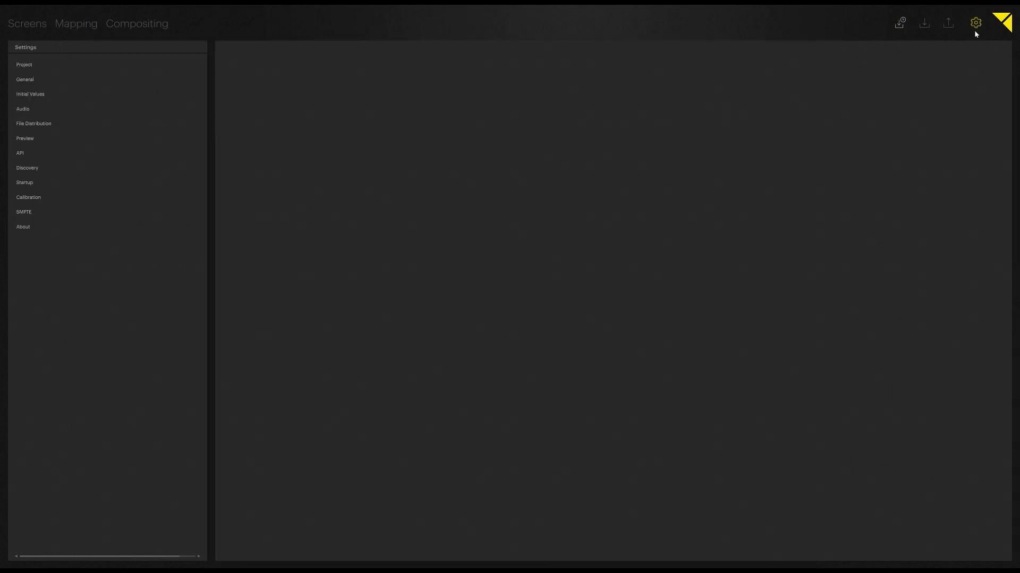
click(34, 68)
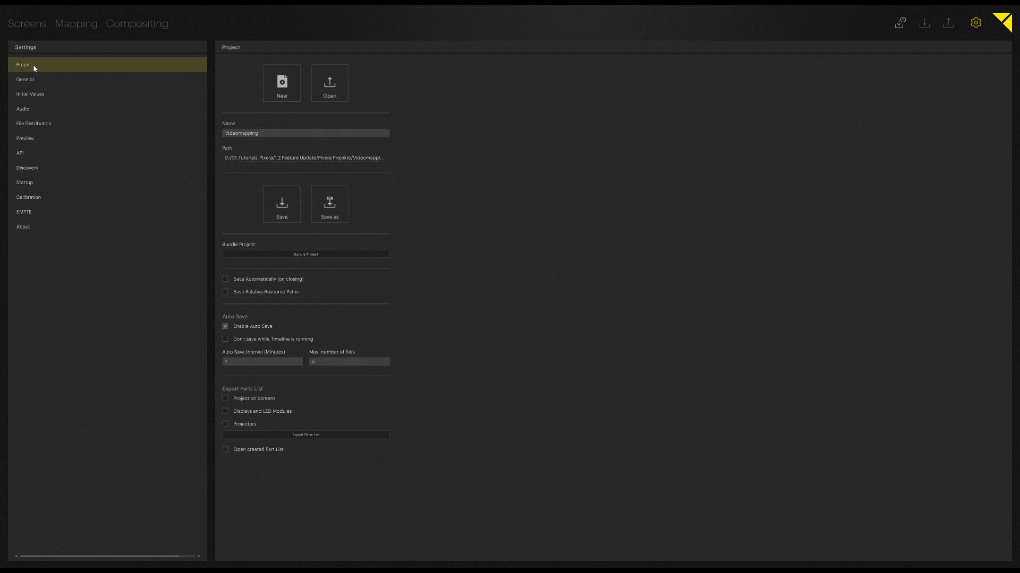
click(225, 326)
click(225, 326)
Open the Videomapping [Auto Save] folder and briefly select its autosaved project files
key(alt+Tab)
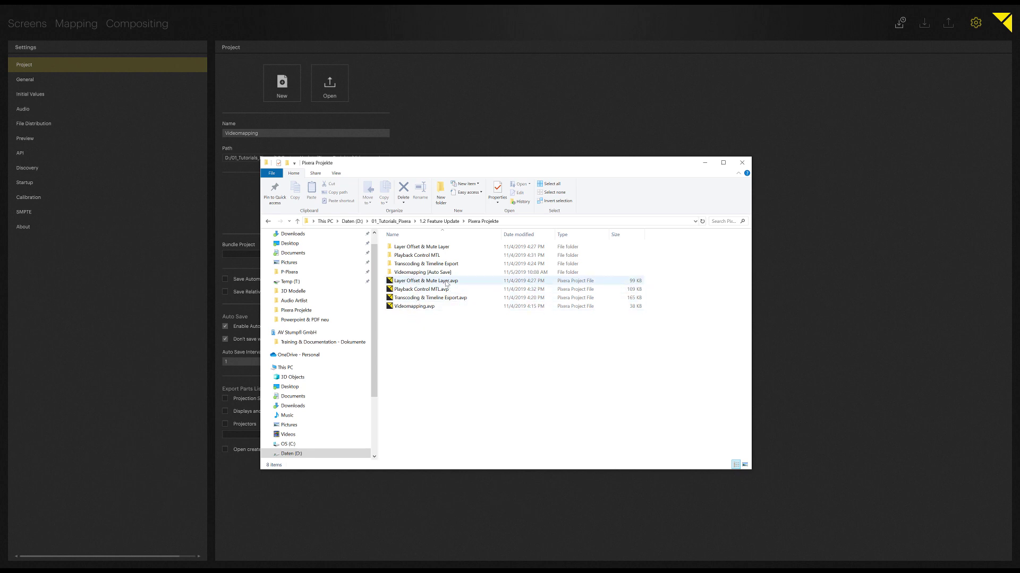
double_click(421, 272)
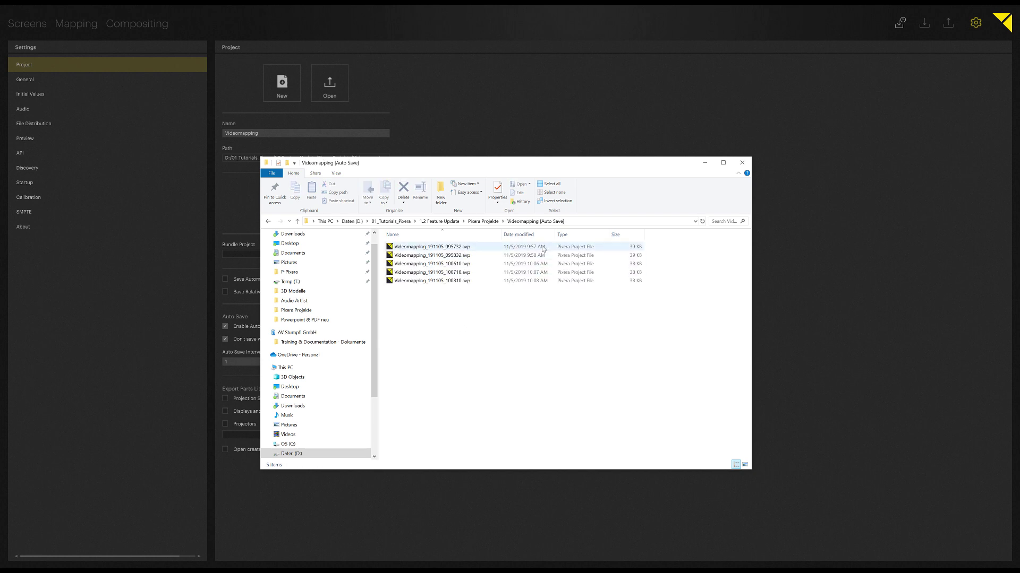
drag(523, 322, 507, 243)
click(492, 314)
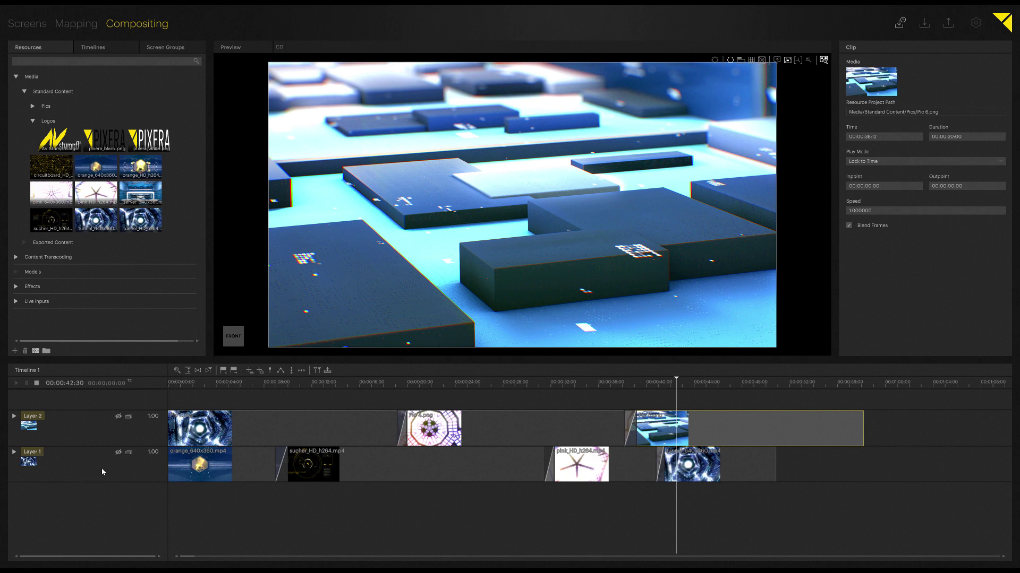
click(118, 417)
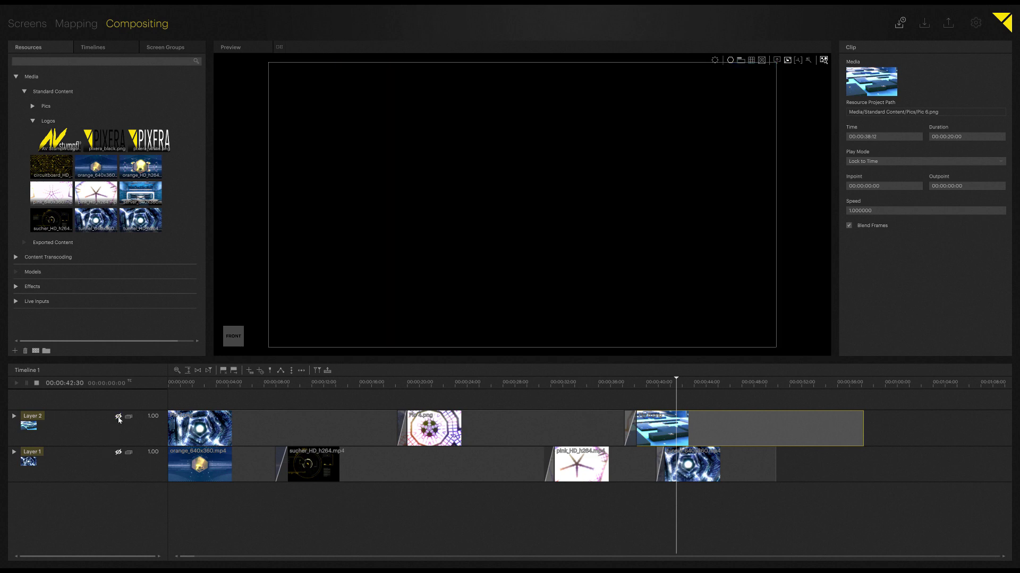
click(84, 420)
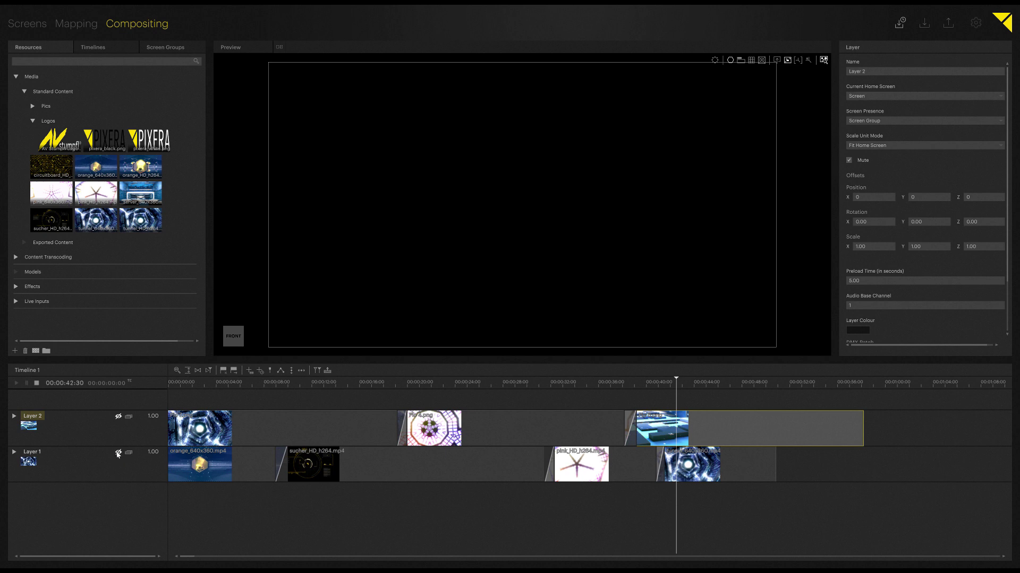
click(118, 417)
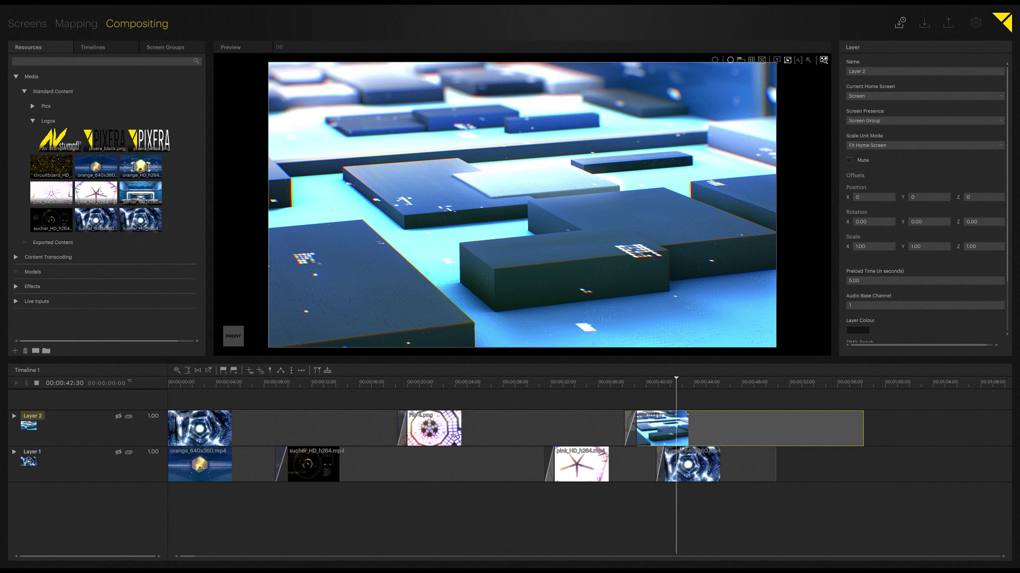
Place the AV Stumpfl logo on a new Layer 3 at the start, lengthened to about 50 seconds
drag(63, 148, 205, 429)
click(260, 384)
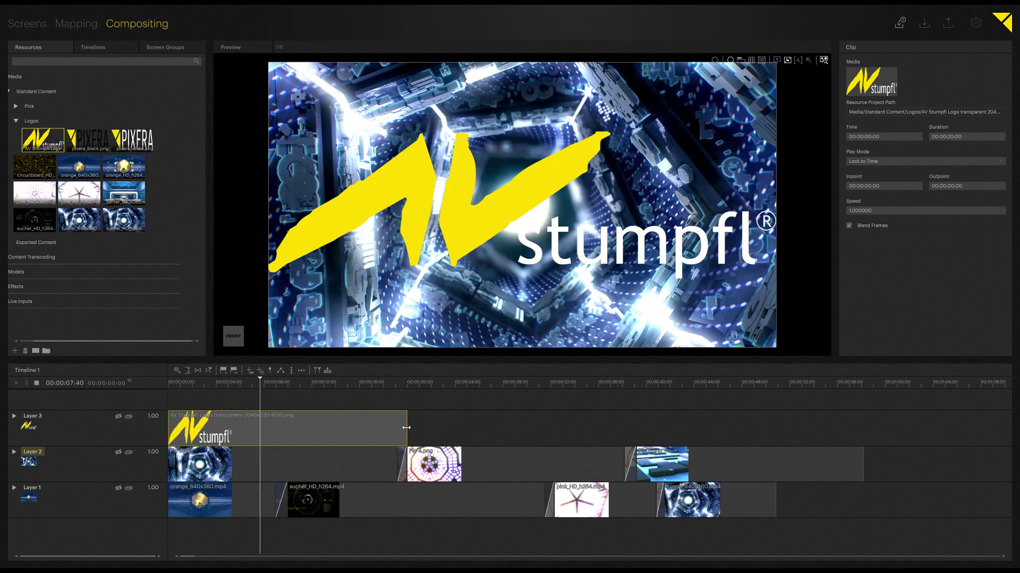
drag(406, 428, 772, 444)
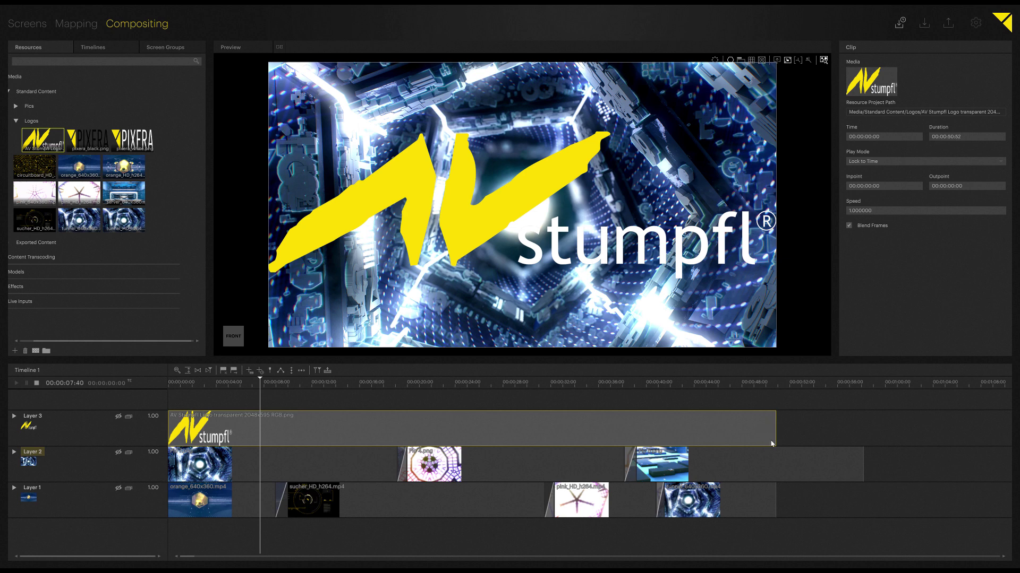
Scale Layer 3 to 0.25 on X and Y and move the logo to the upper left
click(49, 420)
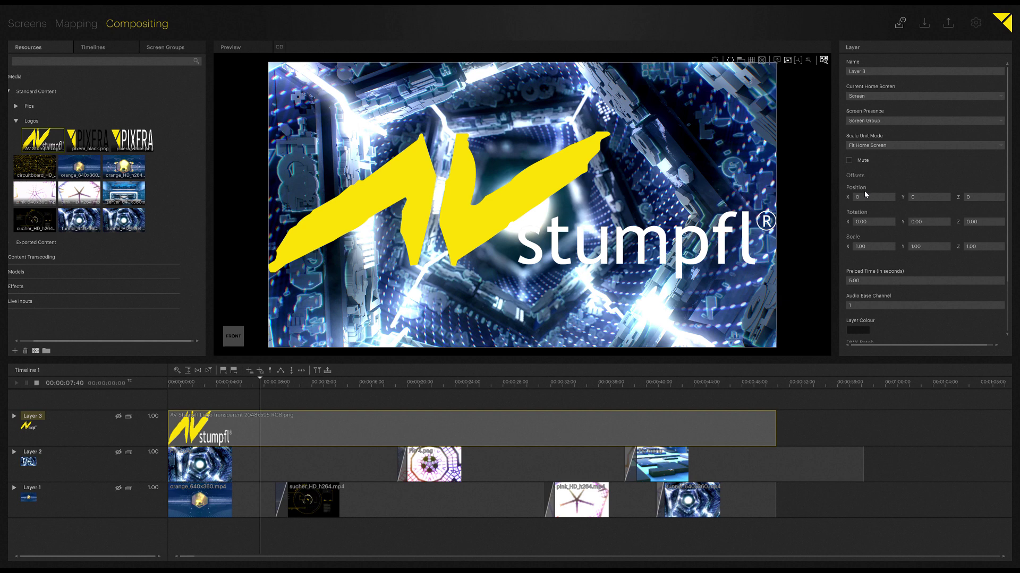
click(864, 247)
text(0.25)
key(Return)
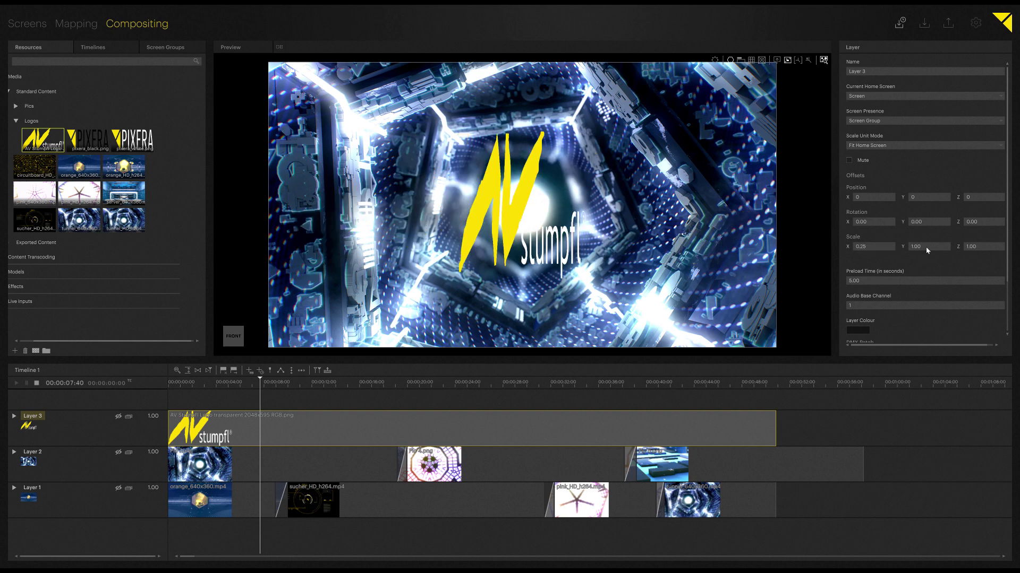
click(927, 250)
text(0.25)
key(Return)
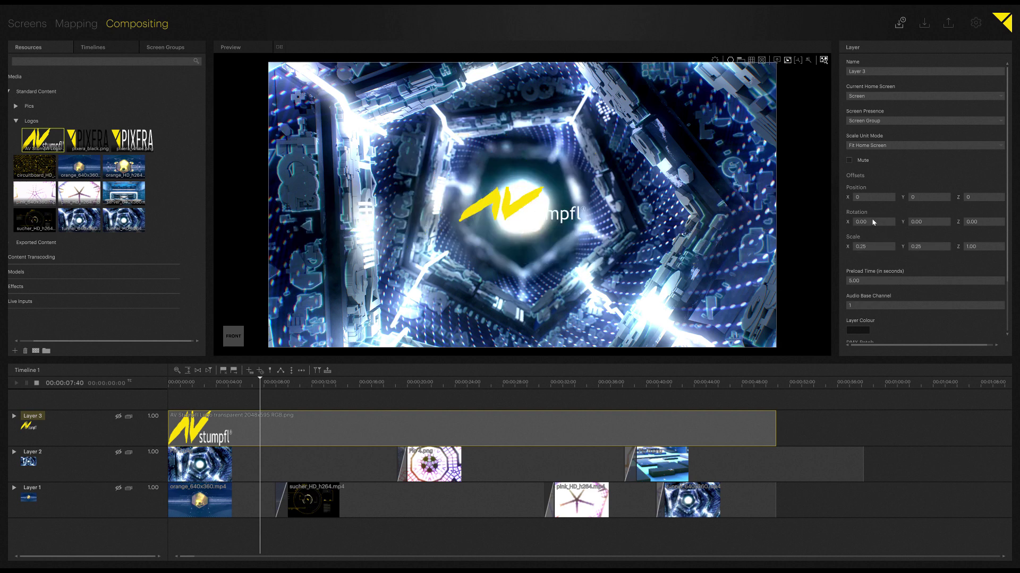
drag(862, 199, 858, 220)
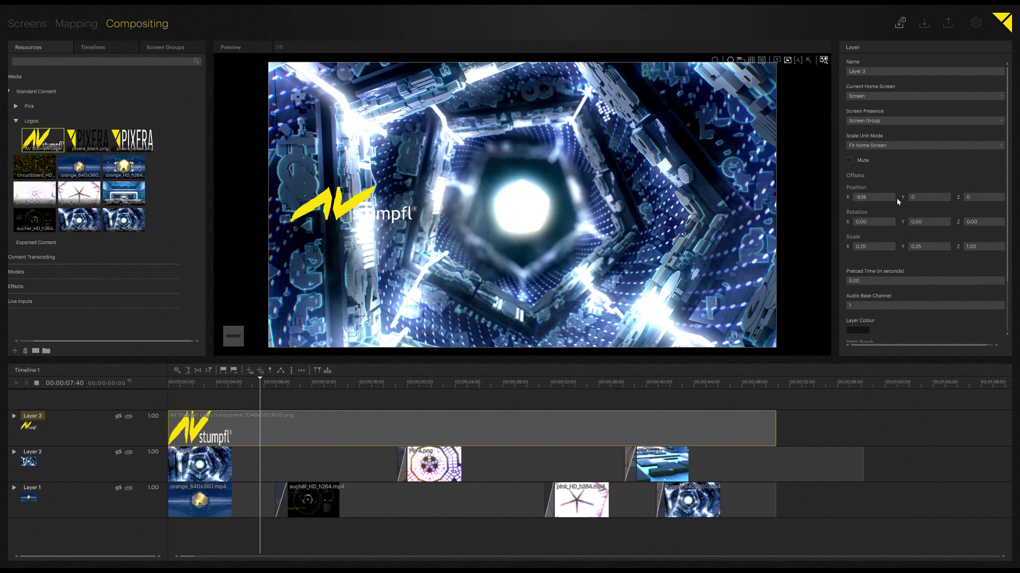
mouse_move(915, 198)
mouse_down()
mouse_move(869, 202)
mouse_move(914, 202)
mouse_up()
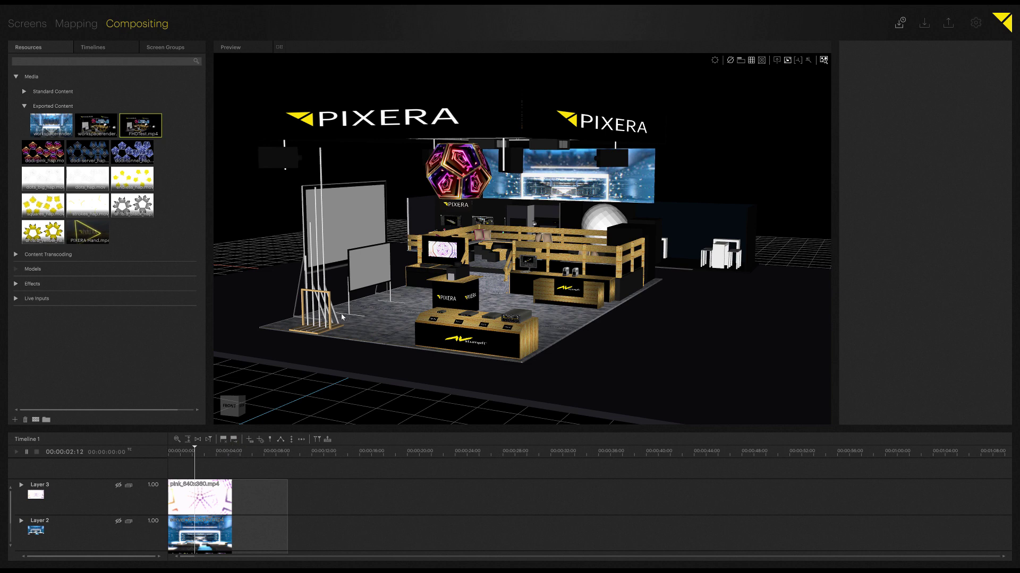
Orbit the booth view, rewind to the timeline start, and set the viewport aspect ratio to 16:9
drag(342, 317, 384, 308)
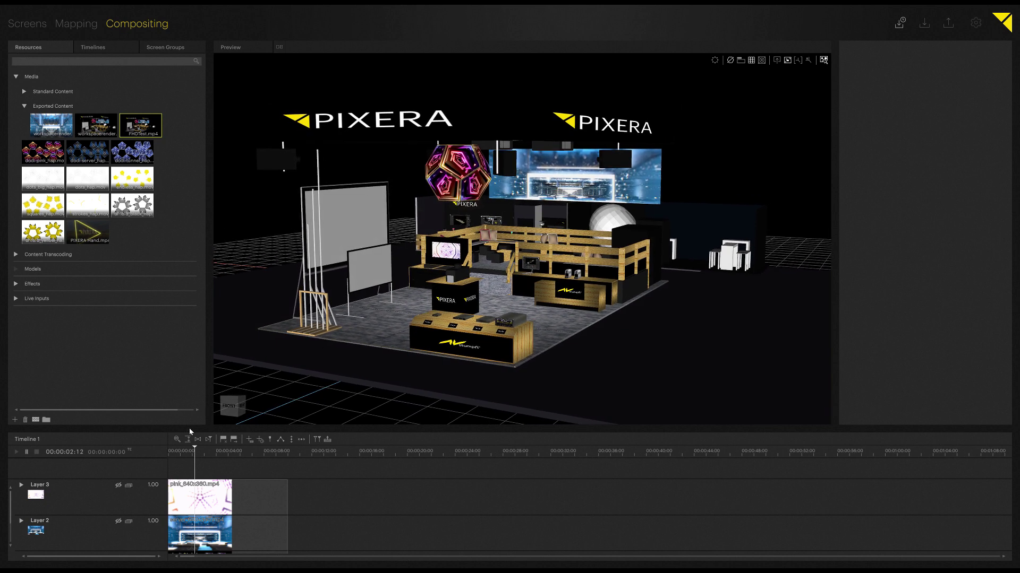
drag(194, 455, 156, 454)
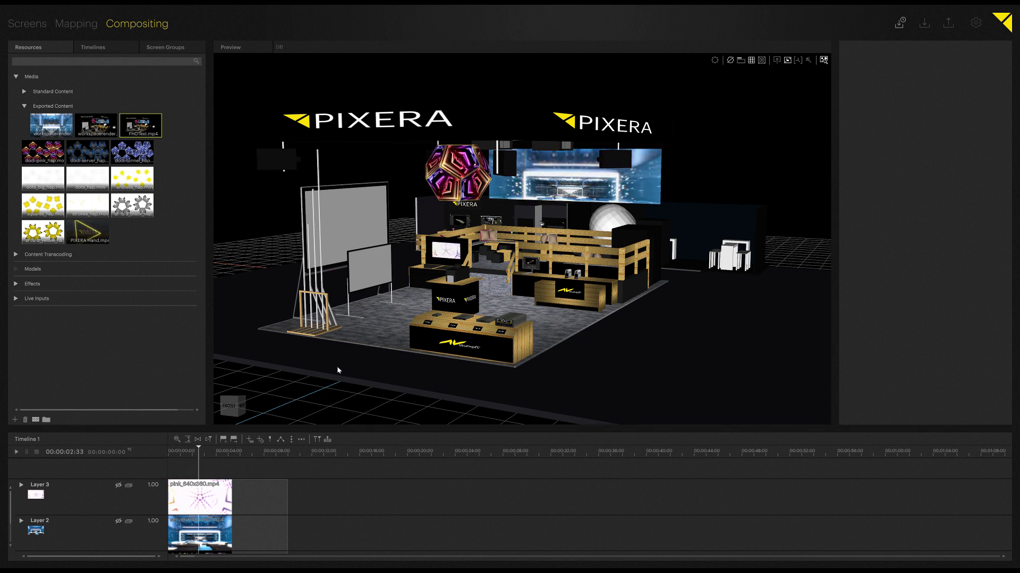
drag(348, 359, 387, 350)
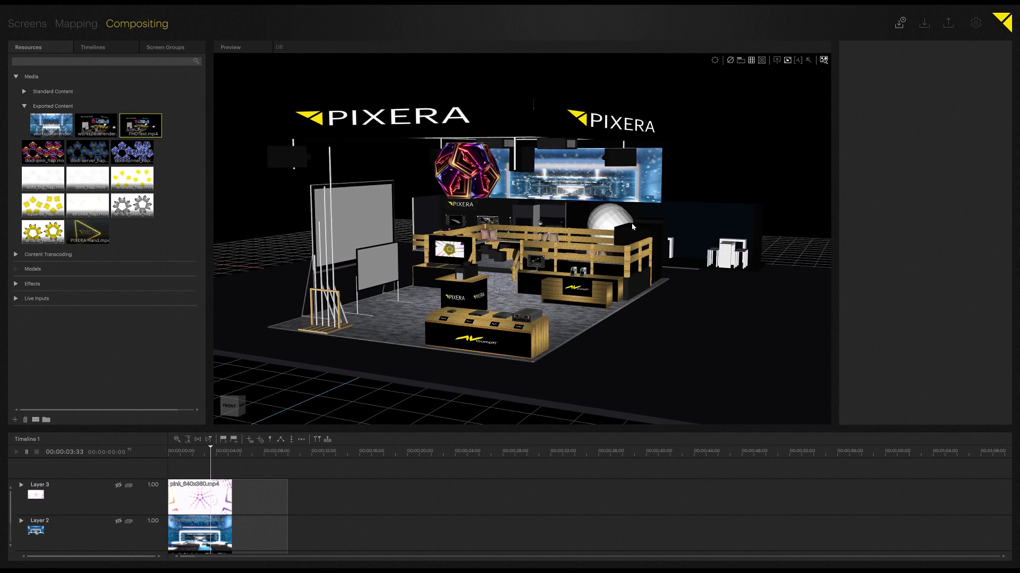
click(788, 61)
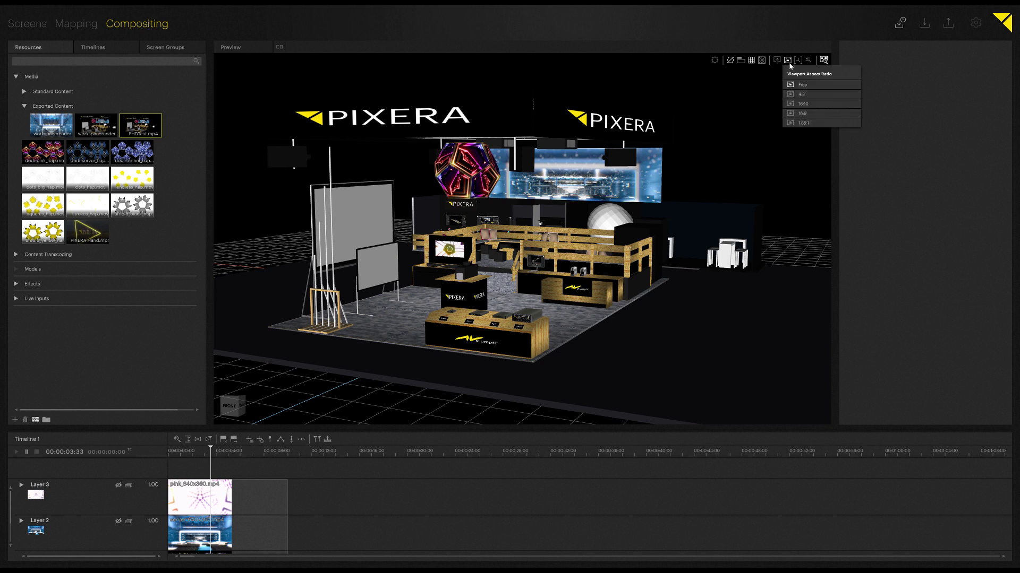
click(803, 113)
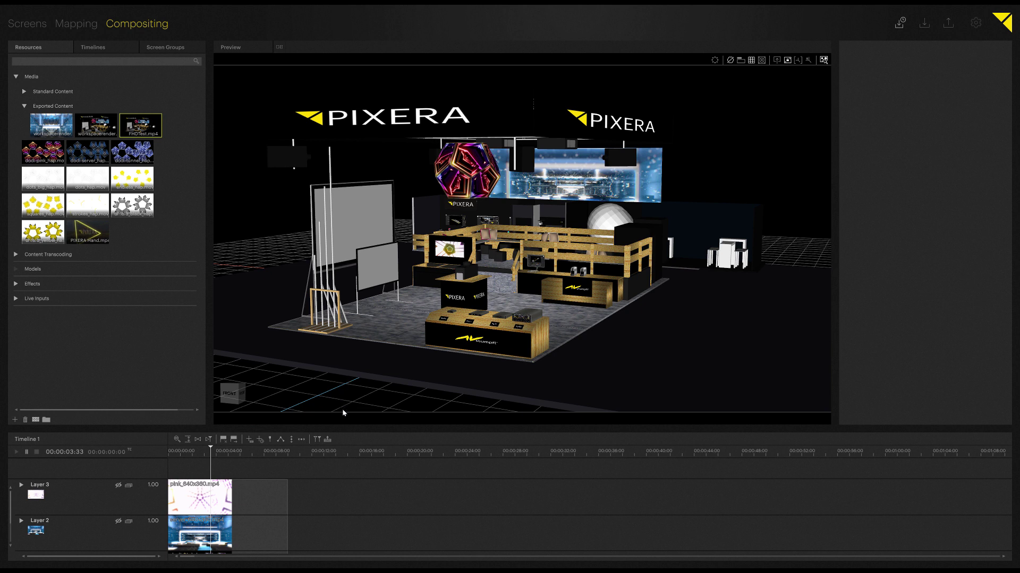
click(326, 441)
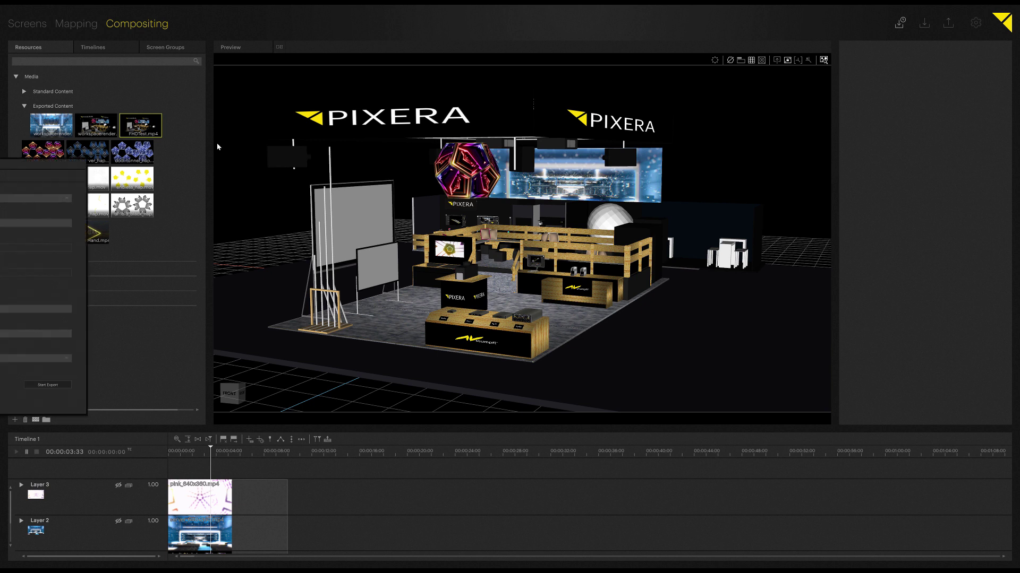
drag(147, 149, 401, 108)
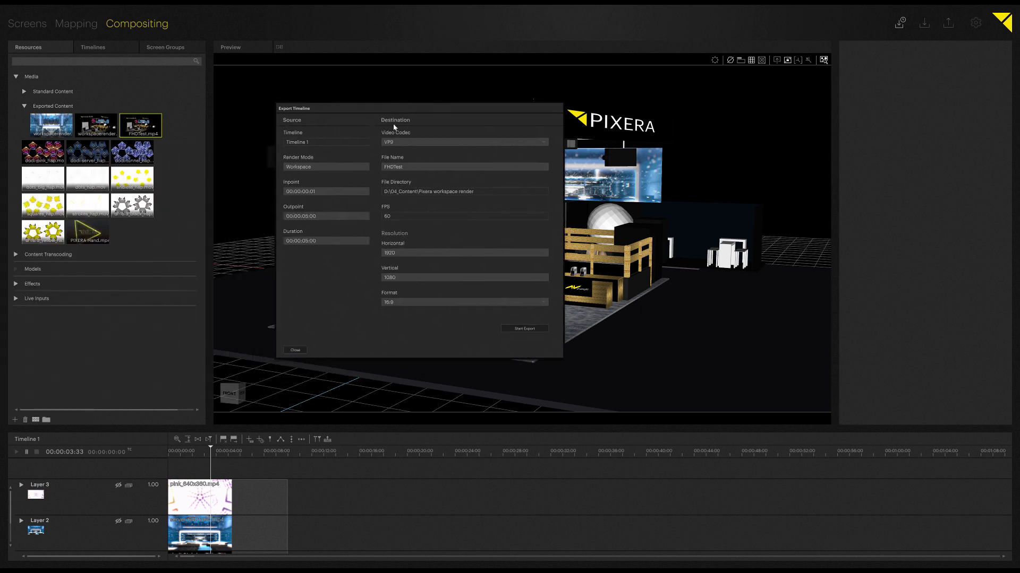
mouse_move(396, 110)
mouse_down()
mouse_move(374, 107)
mouse_move(397, 120)
mouse_up()
click(366, 169)
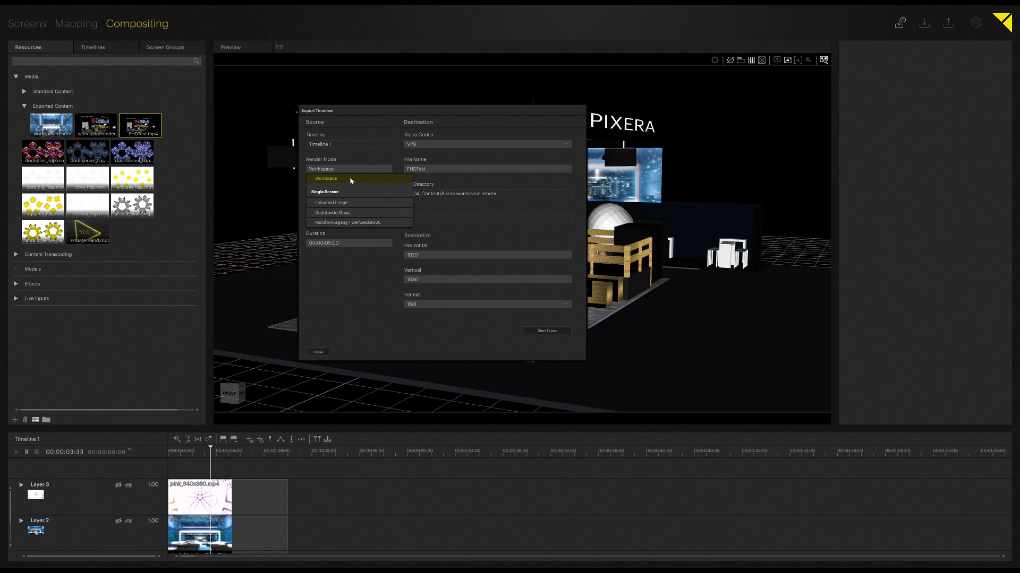
click(365, 269)
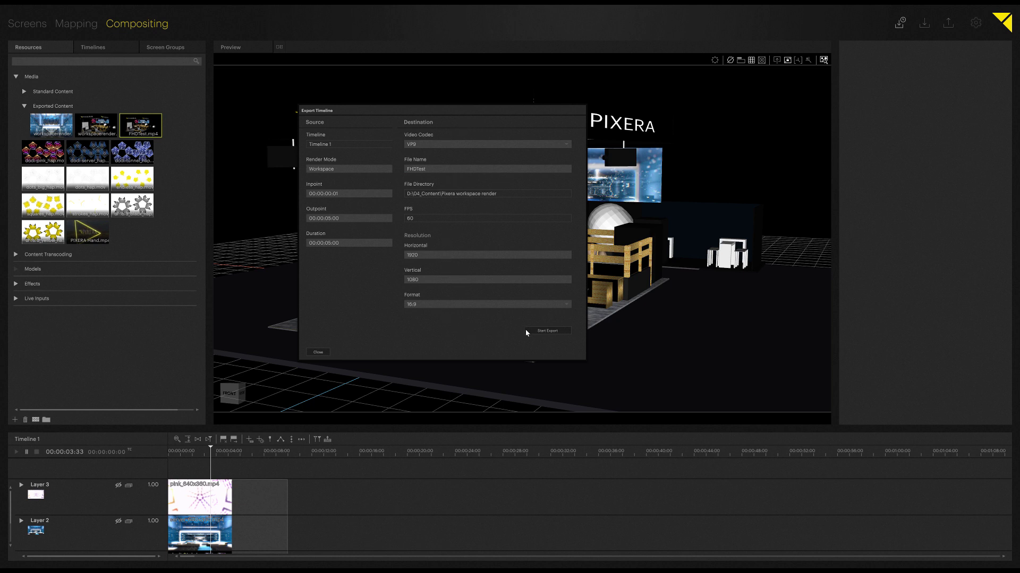
click(318, 352)
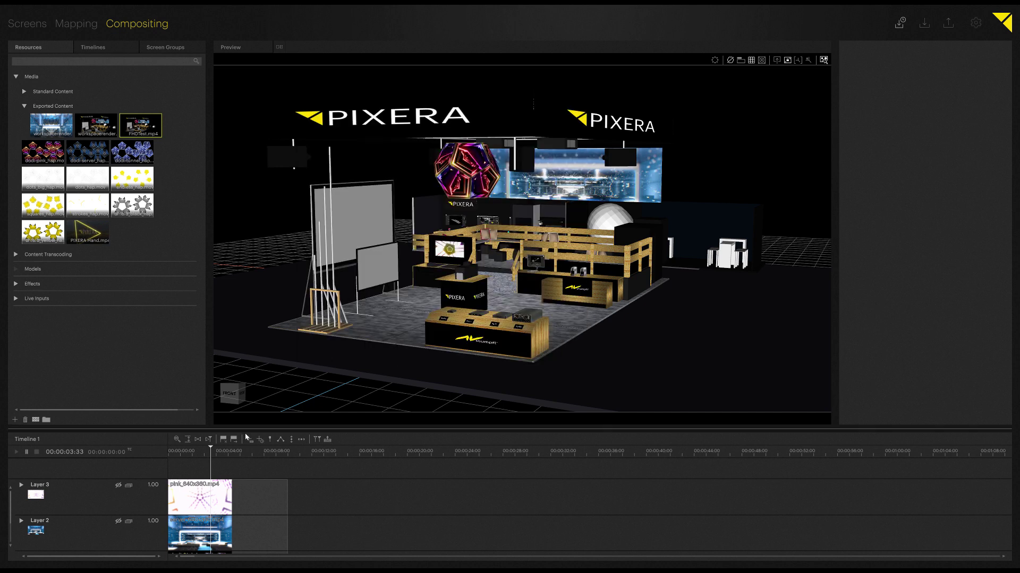
Place FHDTest.mp4 on Layer 2 at about 12 seconds
drag(222, 455, 322, 454)
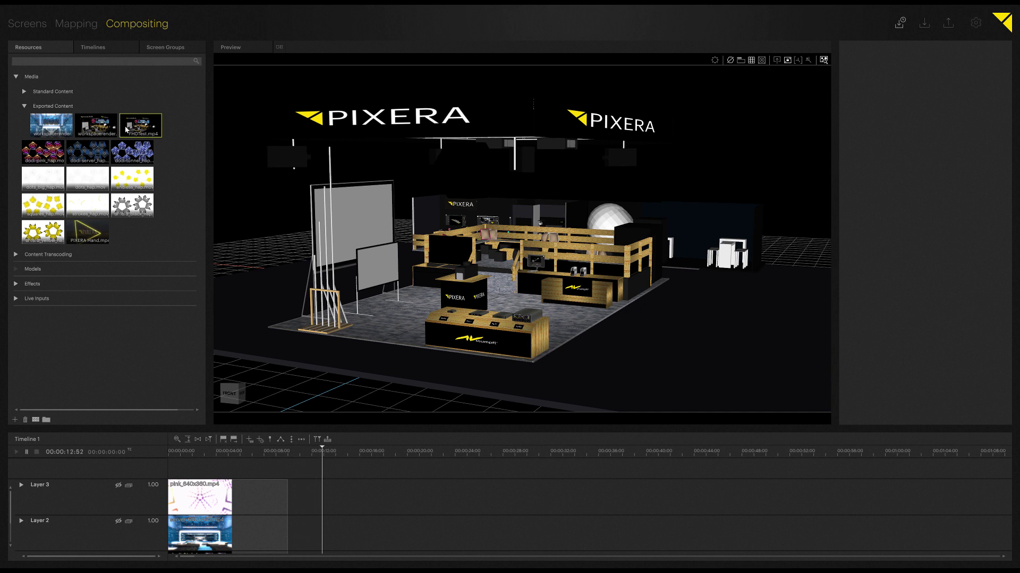
drag(147, 129, 320, 539)
scroll(510, 186, up, 5)
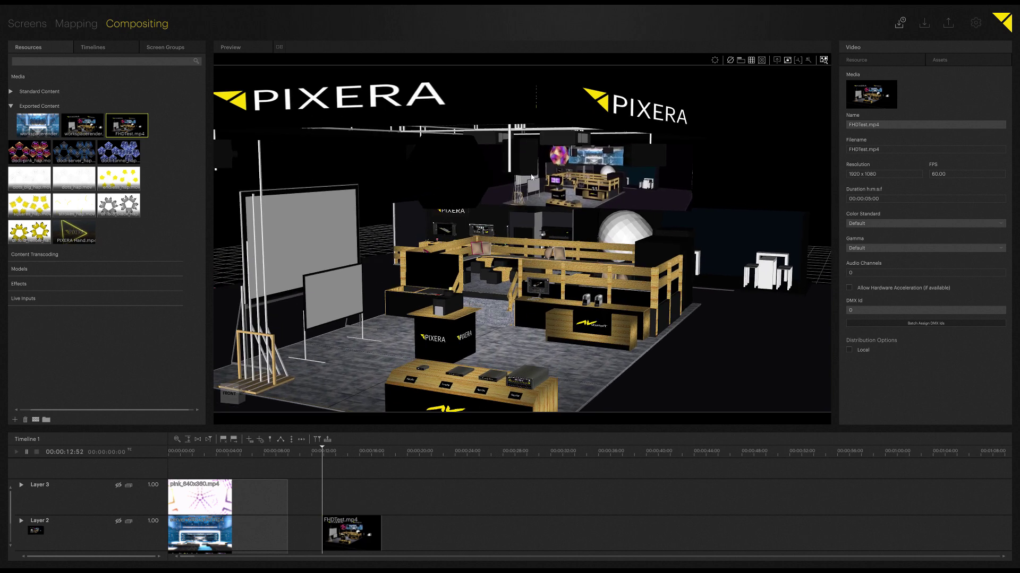
Zoom and orbit the preview to a lower, front-on view of the booth
drag(513, 181, 493, 192)
scroll(492, 191, down, 5)
drag(334, 210, 487, 225)
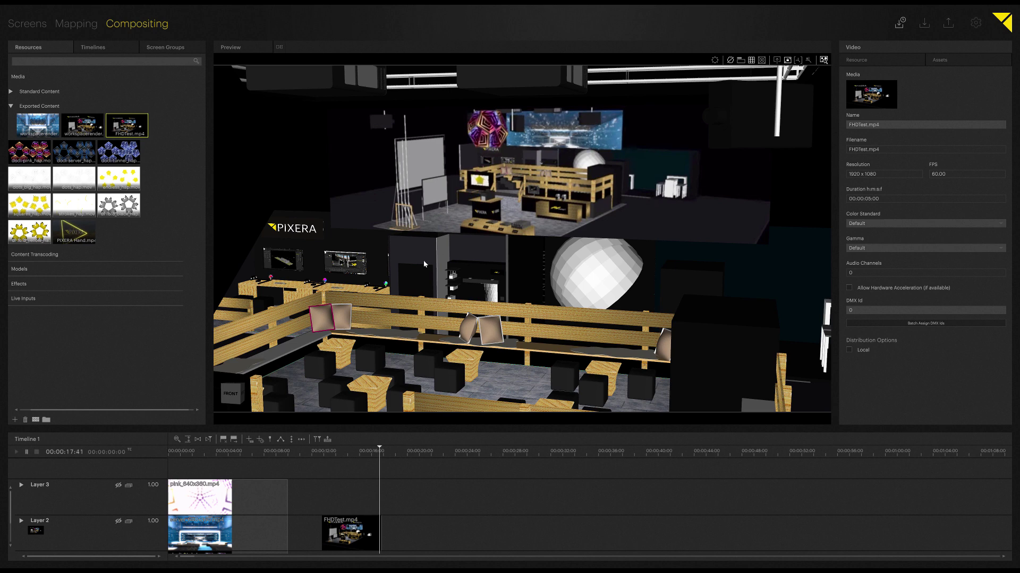
scroll(453, 227, down, 10)
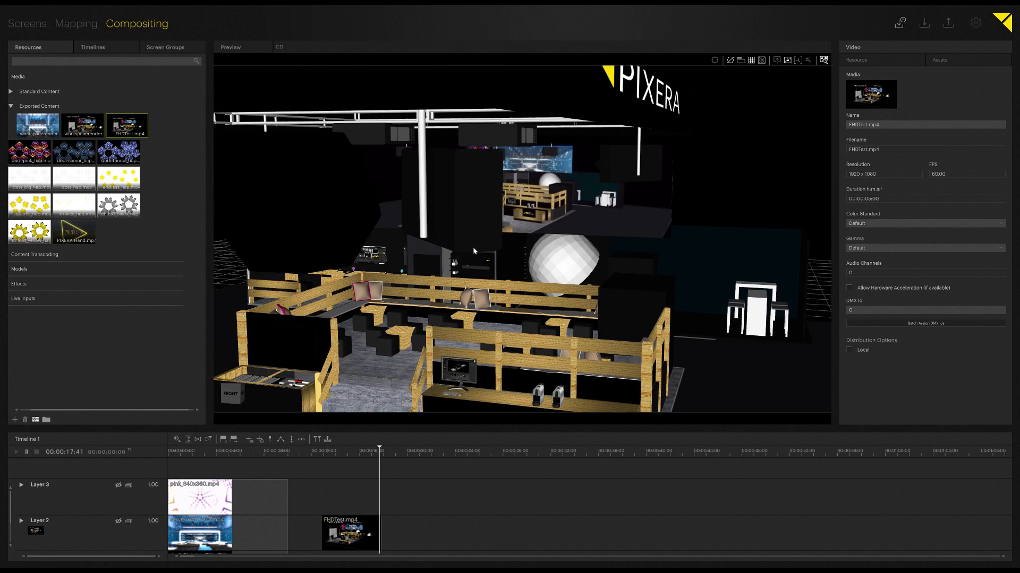
scroll(390, 262, down, 5)
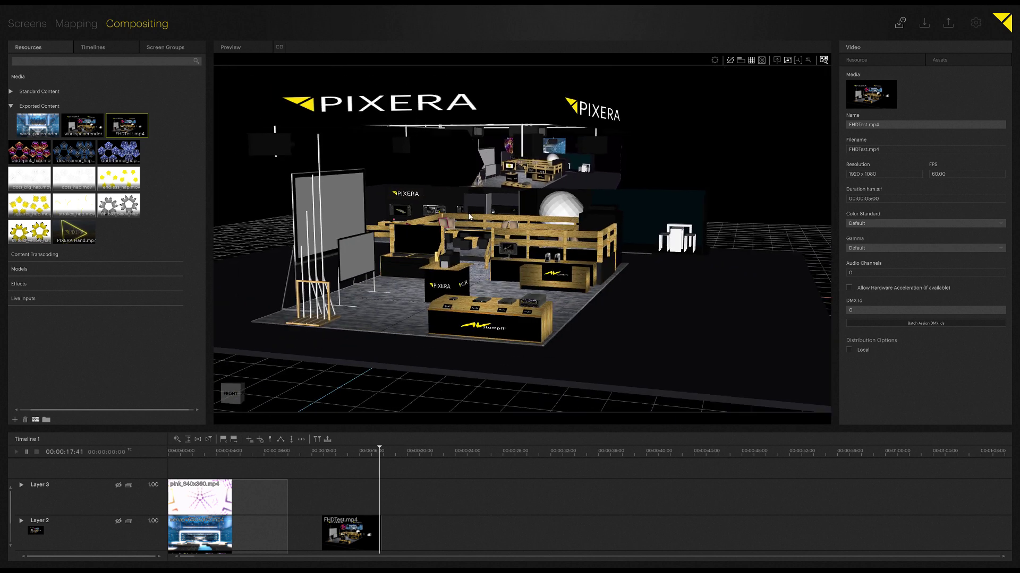
scroll(462, 226, up, 5)
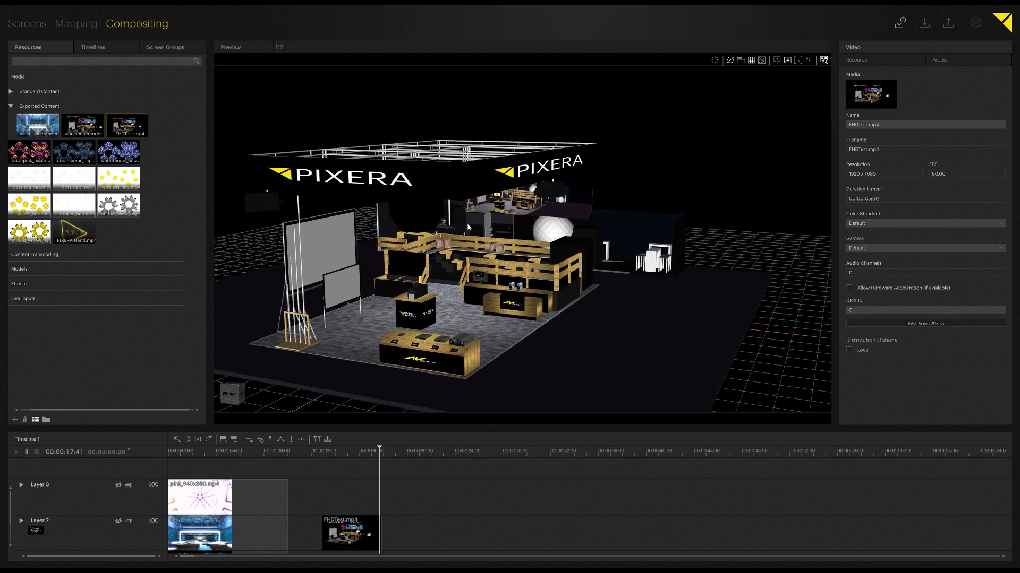
drag(471, 230, 479, 224)
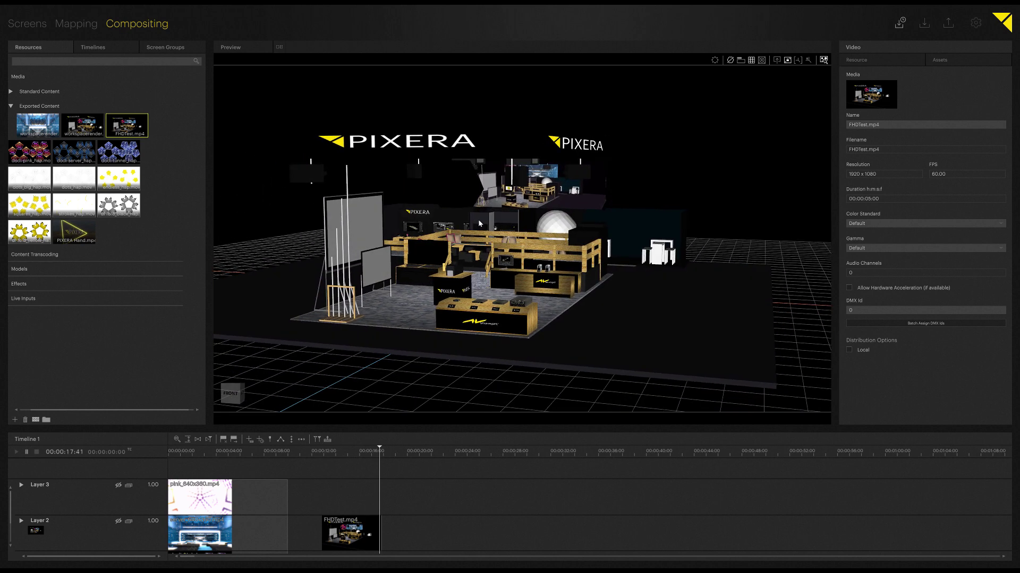
Move PIXERA Hand.mp4 into the Content Transcoding folder and load it as the transcoding source
click(280, 48)
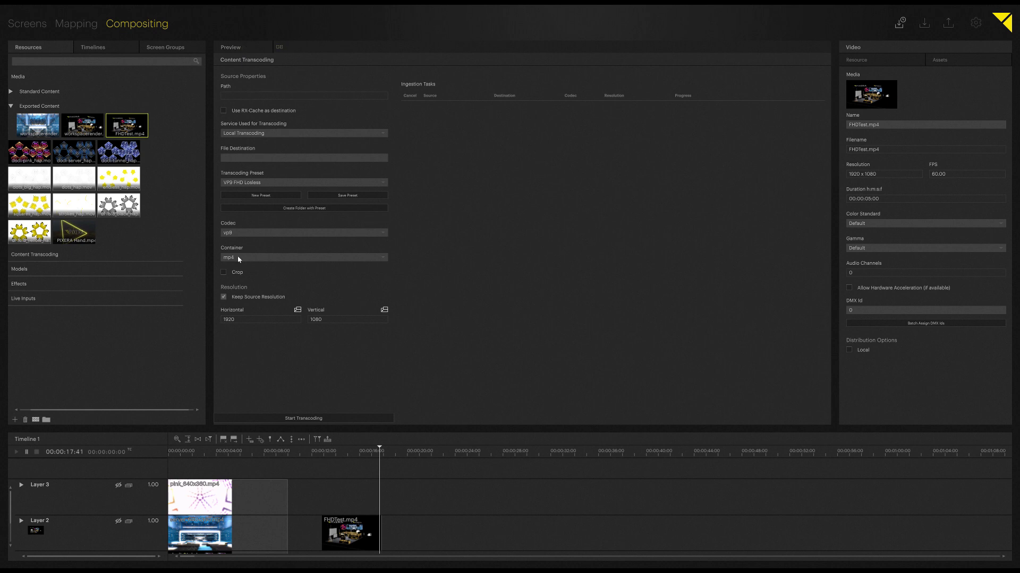
click(81, 231)
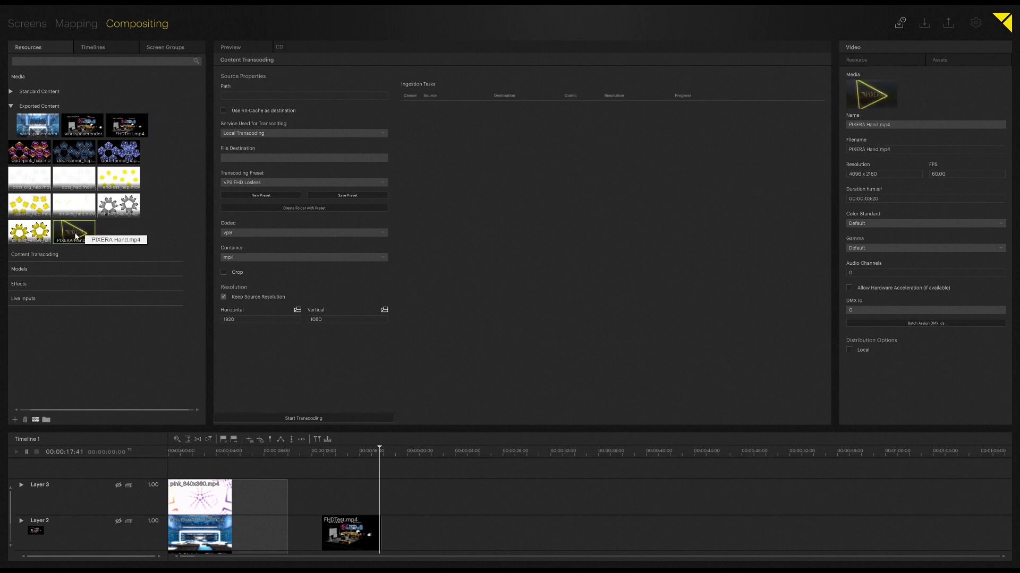
drag(53, 413, 38, 412)
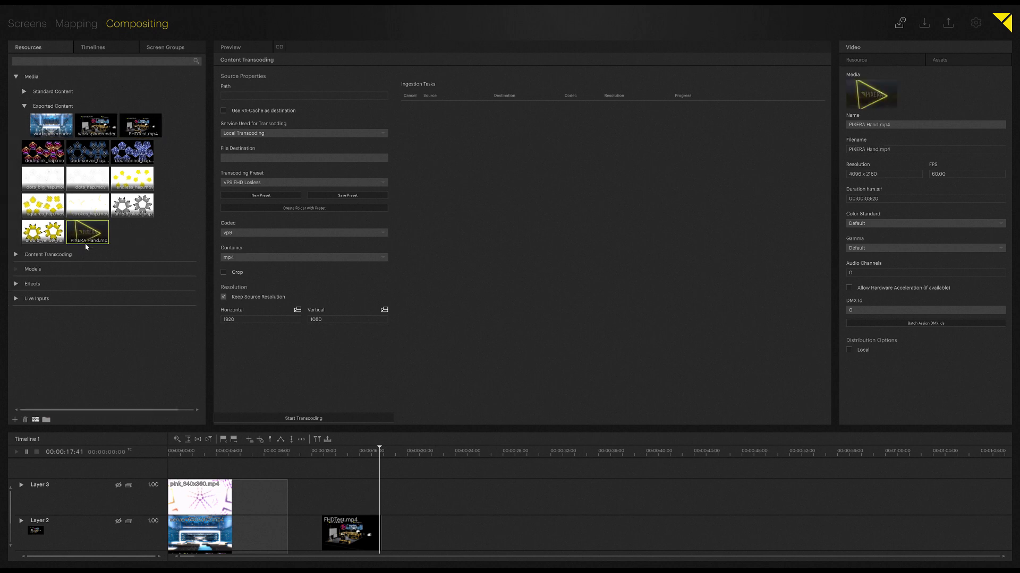
drag(85, 245, 29, 259)
click(15, 256)
click(44, 276)
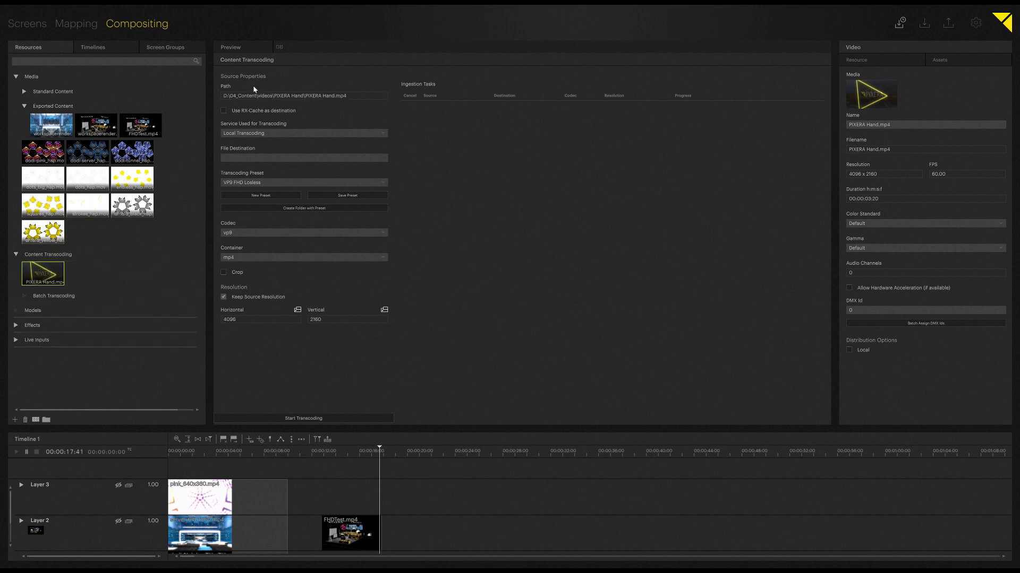
Set the transcoding destination file name to 'transcode test'
click(300, 158)
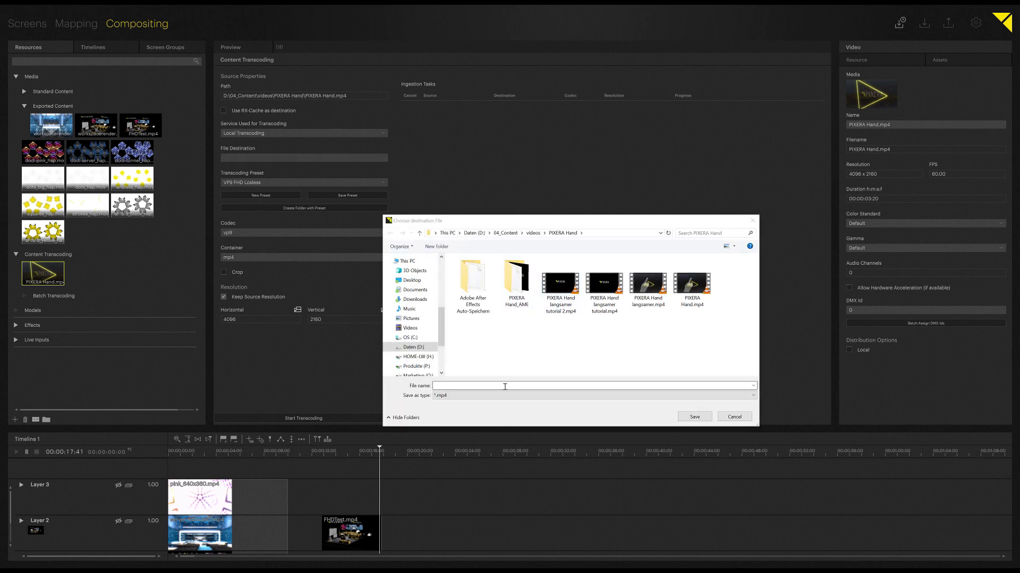
click(506, 386)
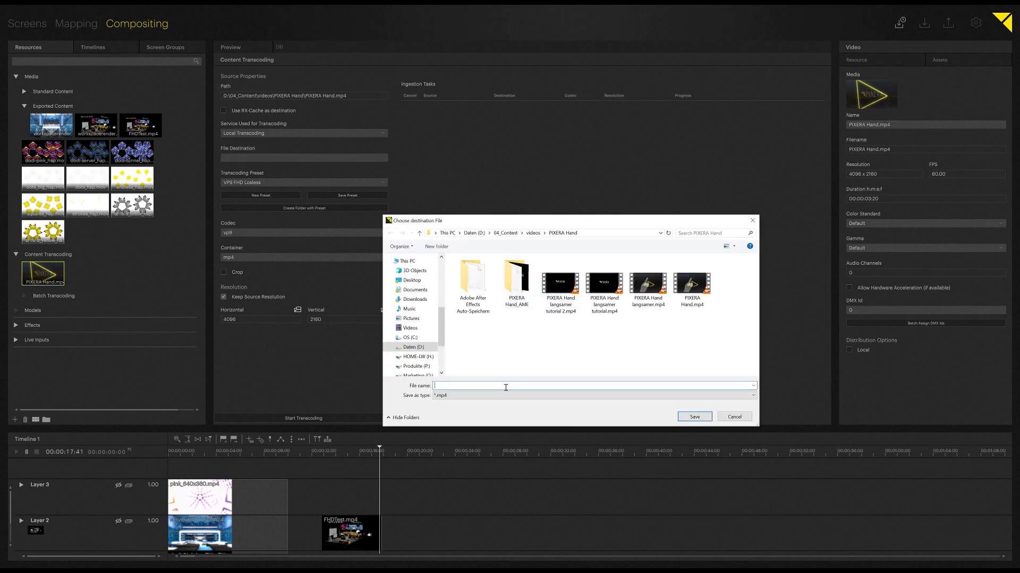
text(transcode test)
key(Return)
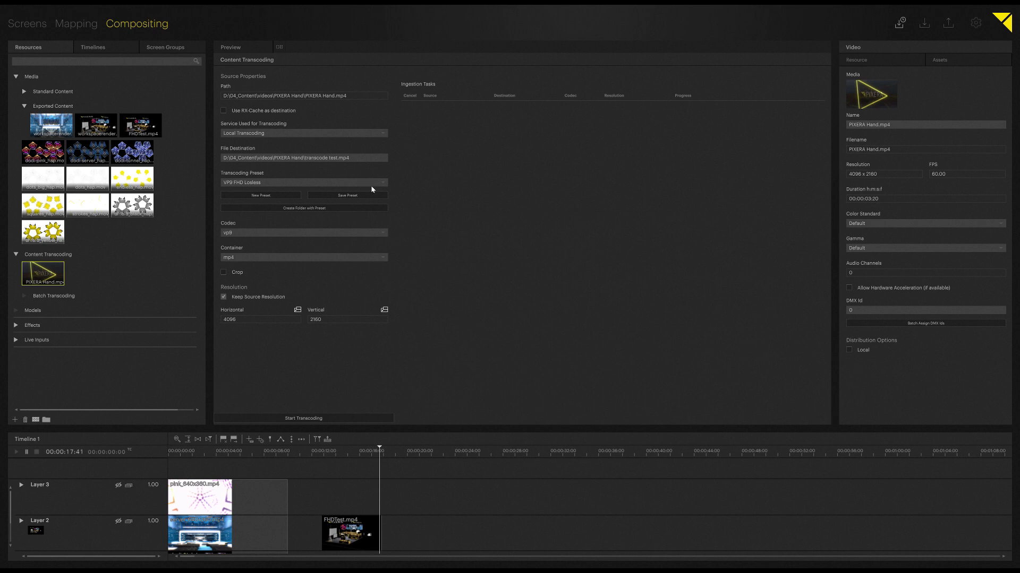
Transcode the clip using the Hap FHD preset
click(383, 182)
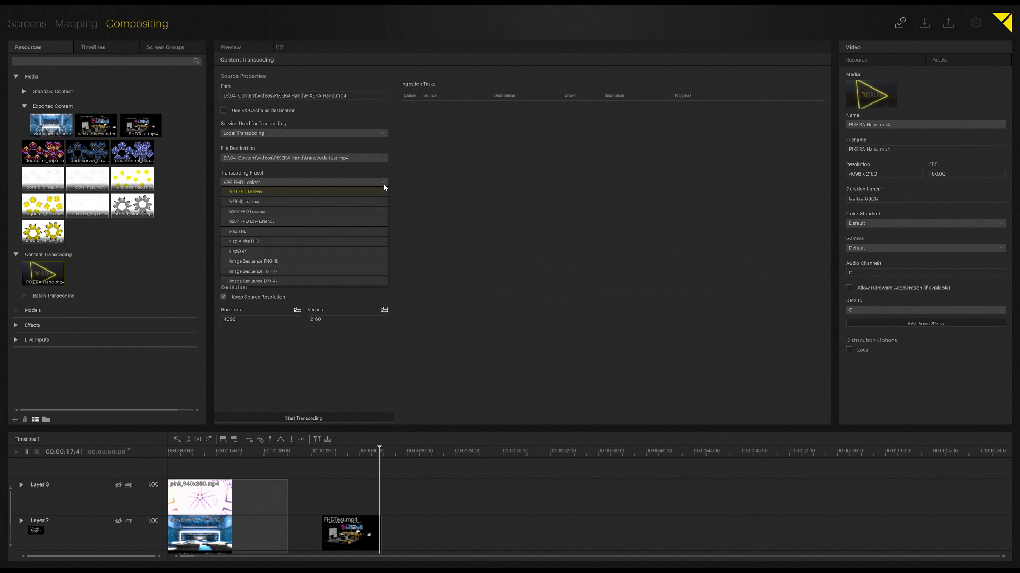
click(263, 232)
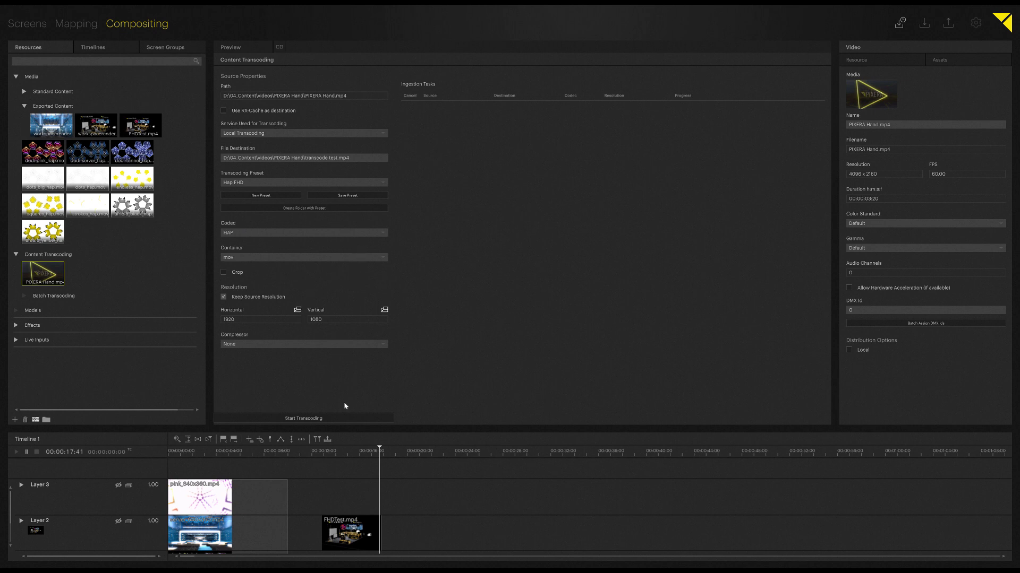
click(324, 419)
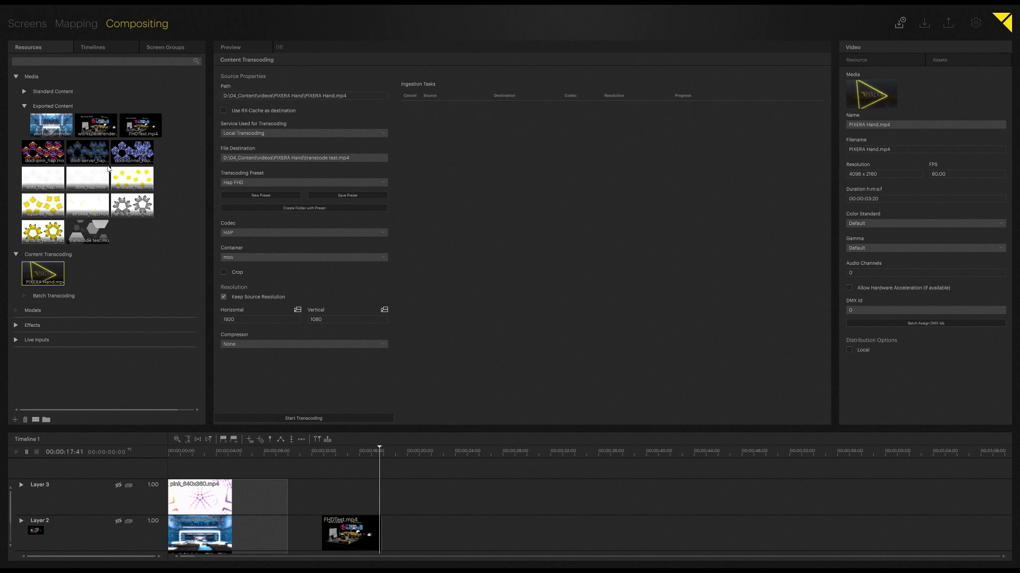
Drop transcode test.mov onto Layer 2 after FHDTest.mp4 and play it in the 3D preview
click(92, 236)
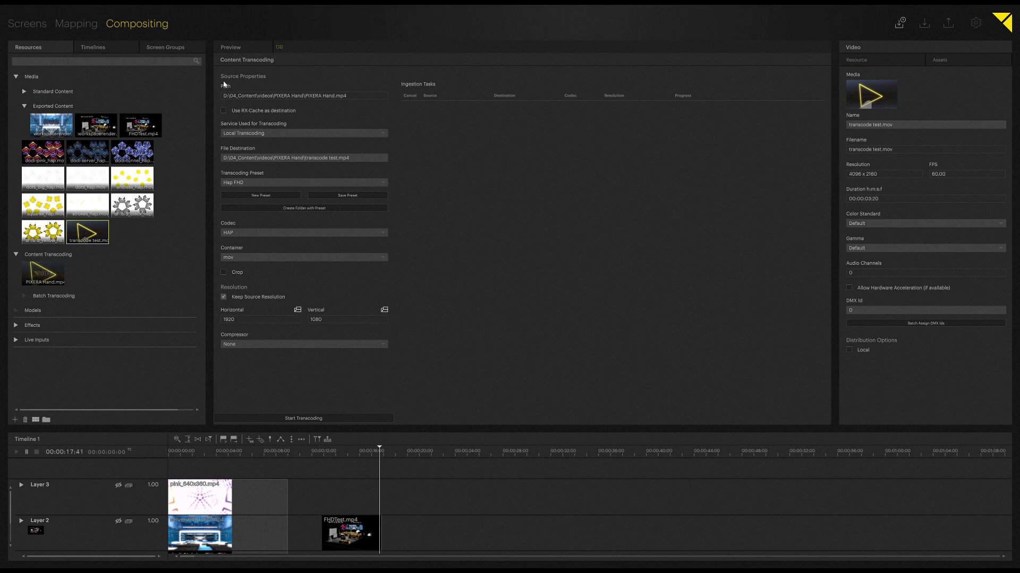
click(230, 50)
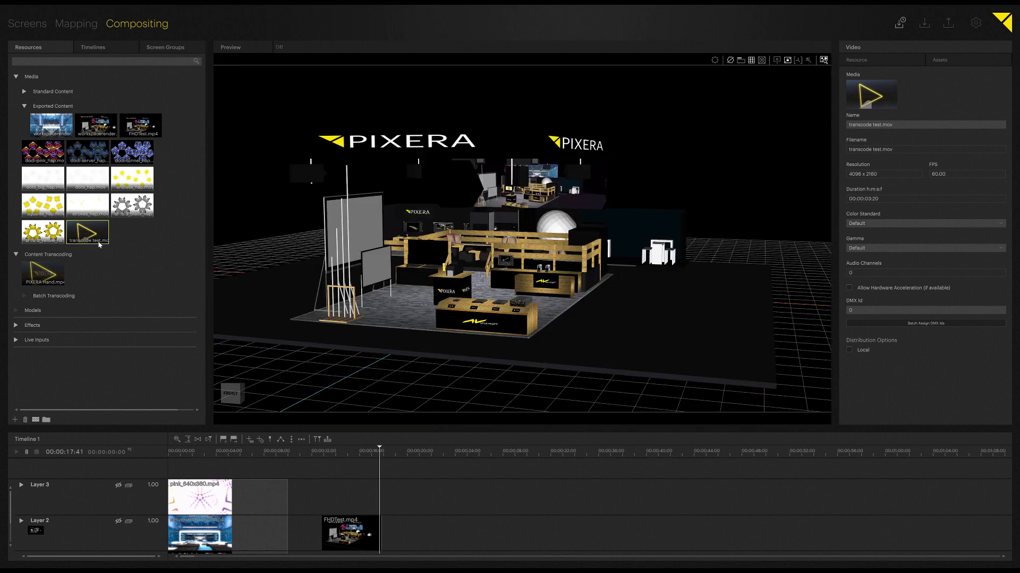
drag(98, 245, 409, 532)
scroll(528, 208, up, 5)
click(384, 452)
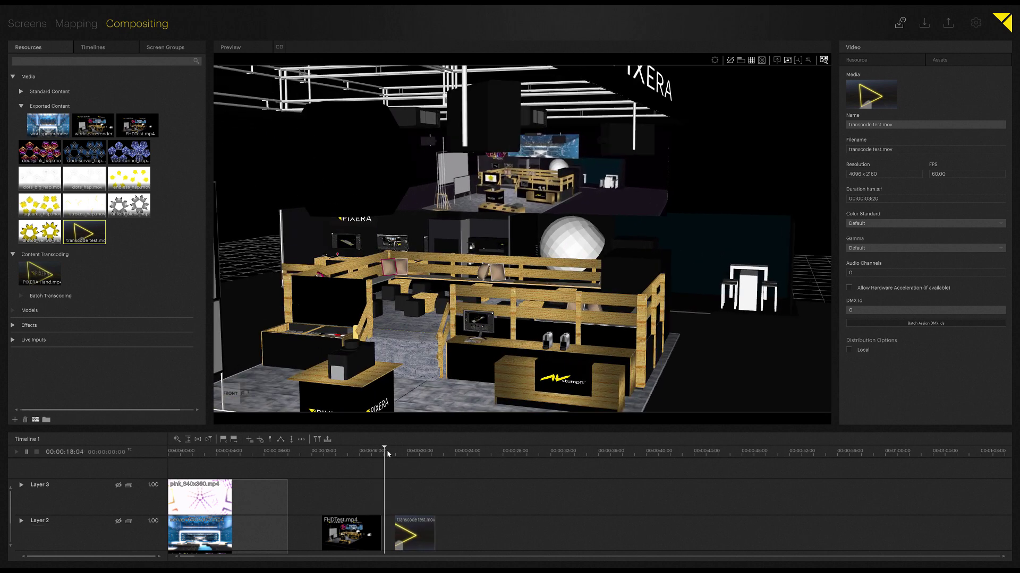
key(space)
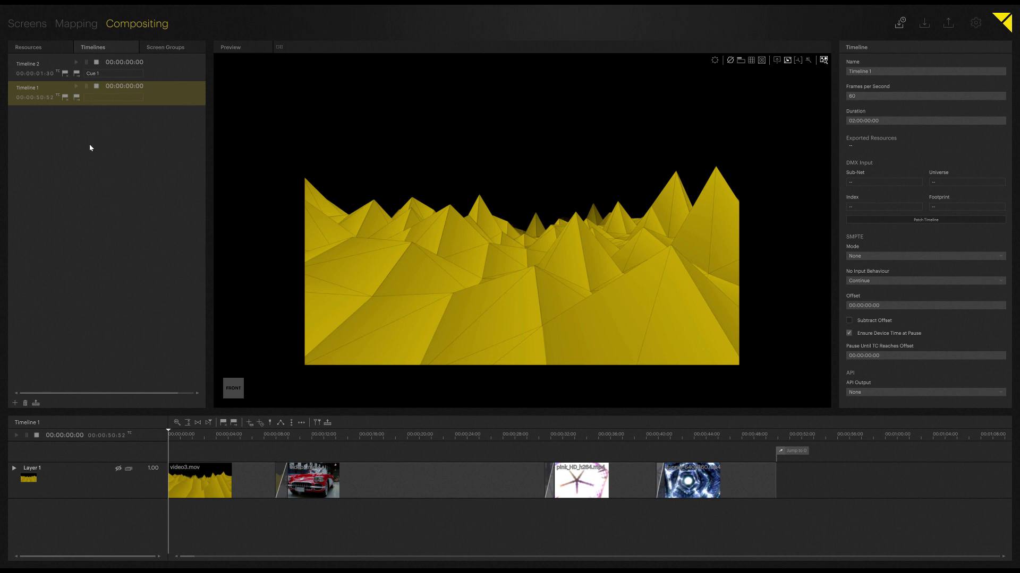
Switch the editor between Timeline 2 and Timeline 1
click(37, 68)
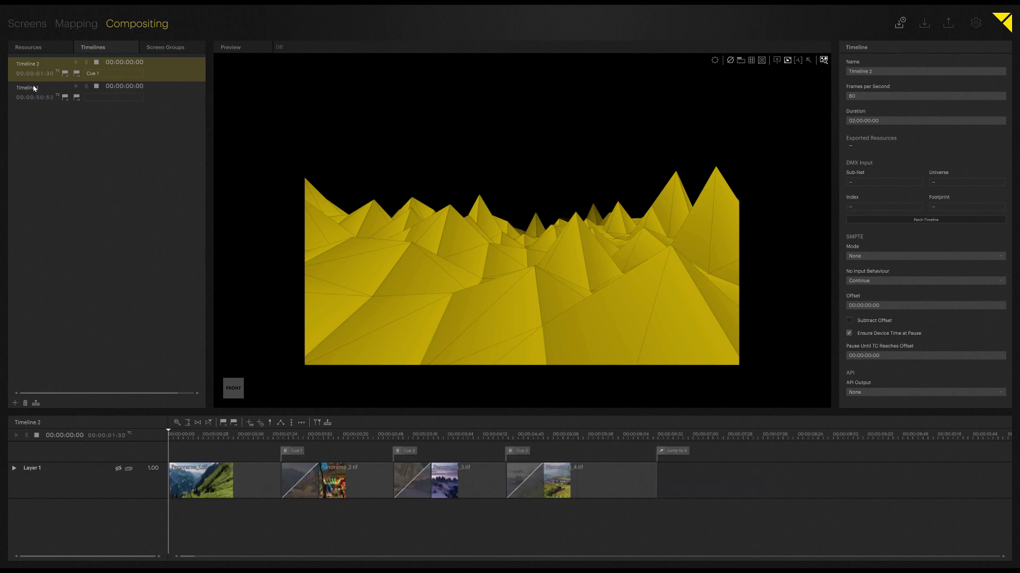
click(34, 87)
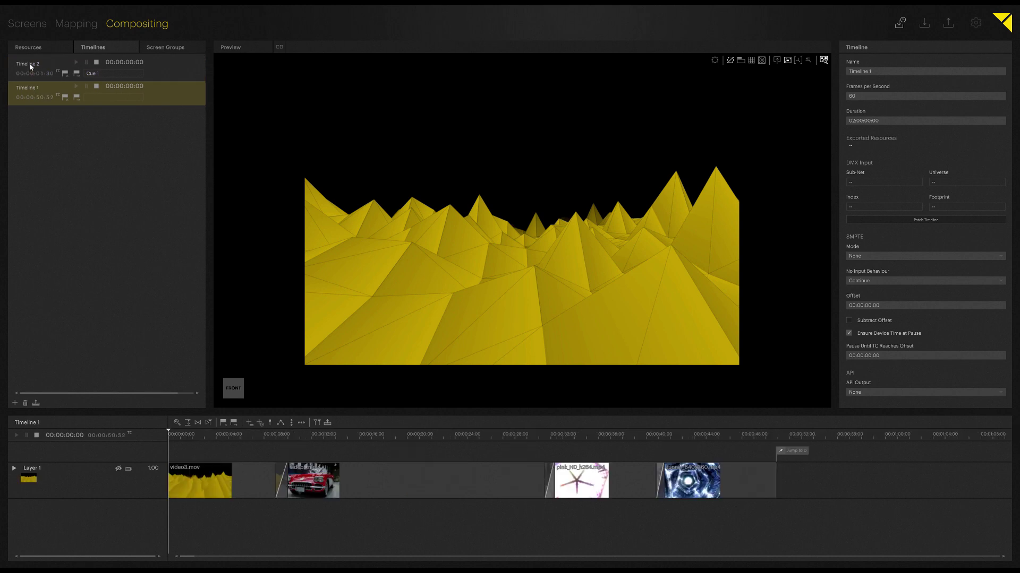
click(32, 66)
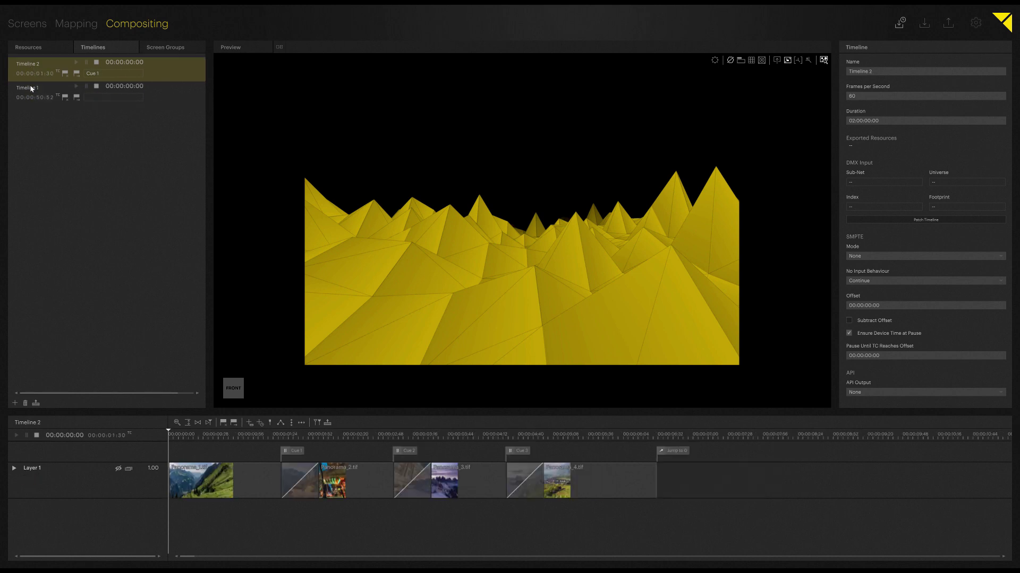
click(31, 88)
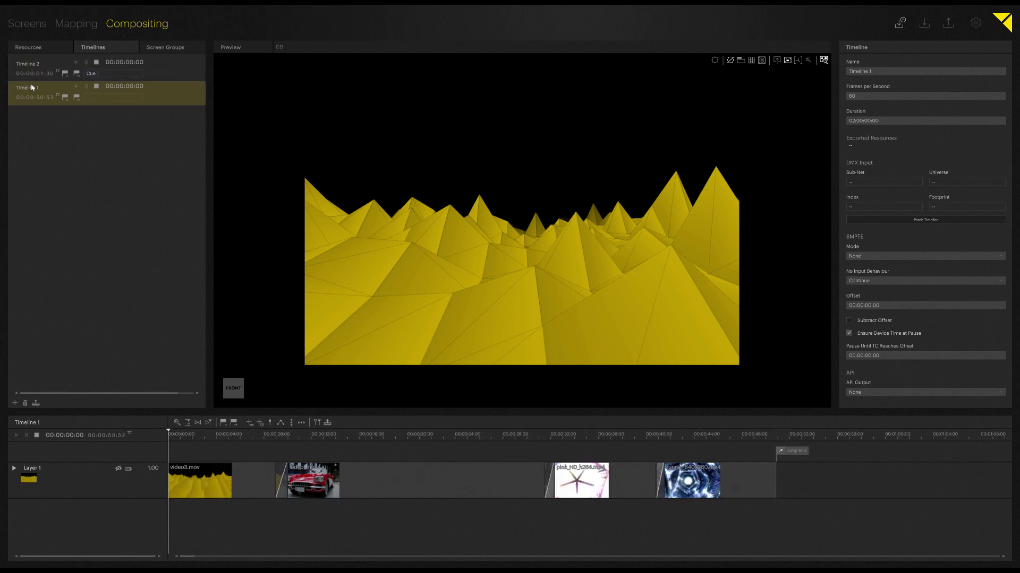
Play, pause, stop and restart Timeline 1, then run Timeline 2 alongside it
click(76, 87)
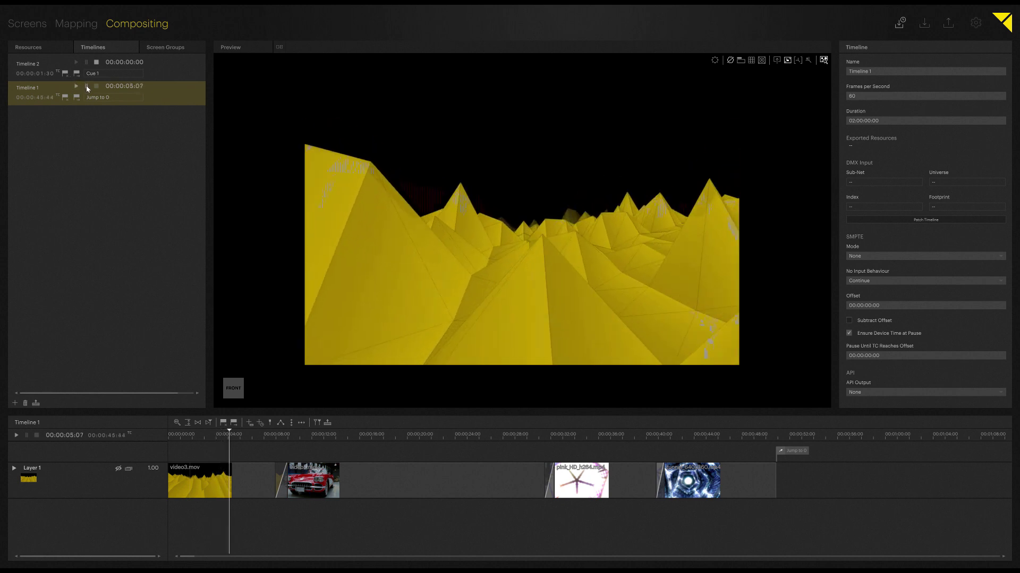
click(87, 87)
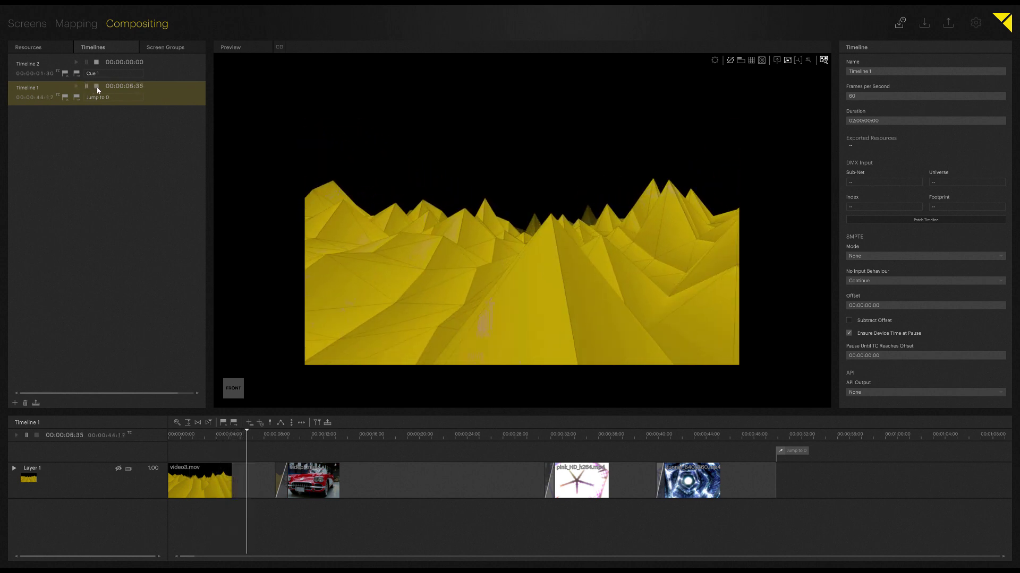
click(97, 86)
click(76, 87)
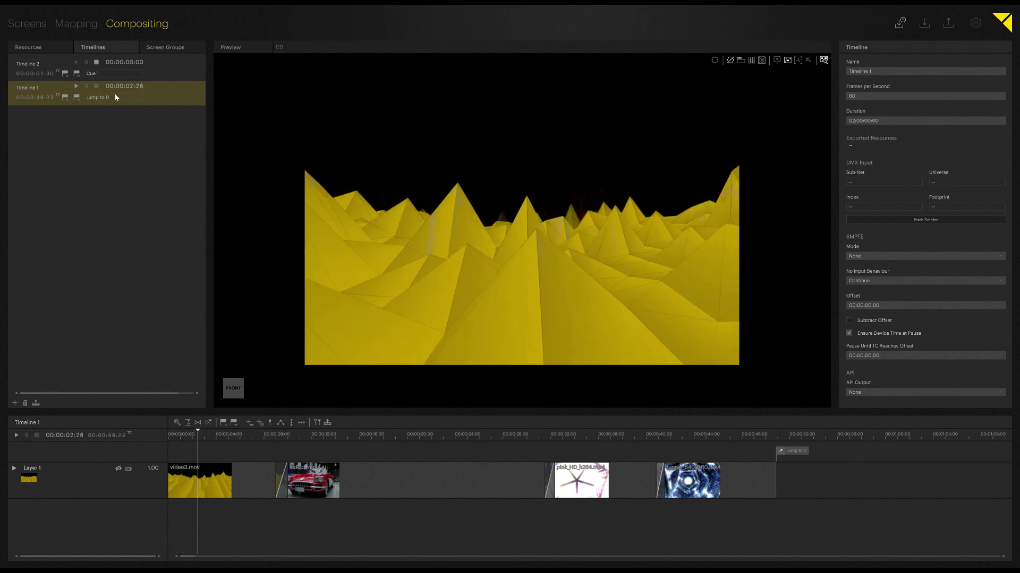
click(76, 63)
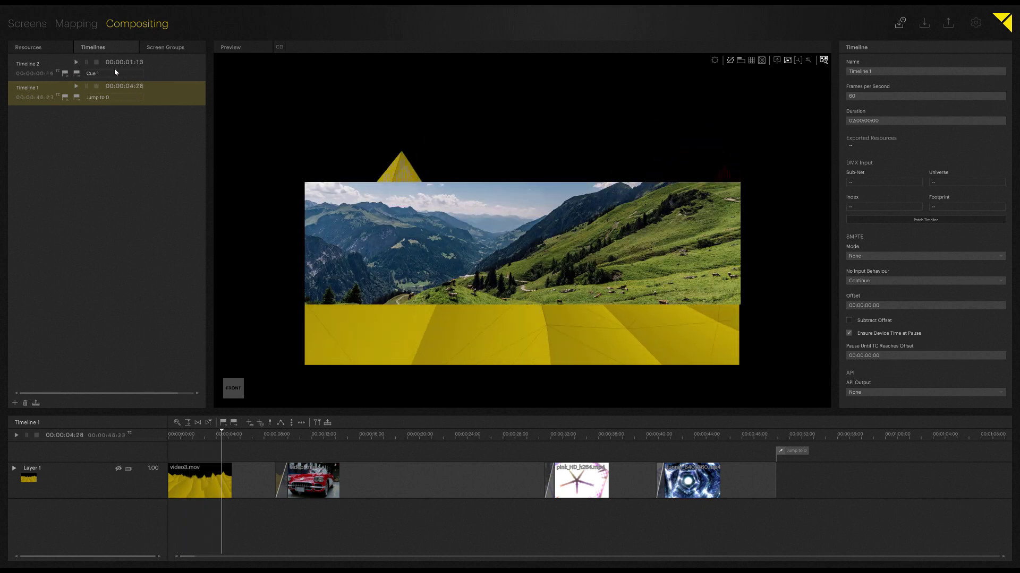
click(28, 65)
click(77, 62)
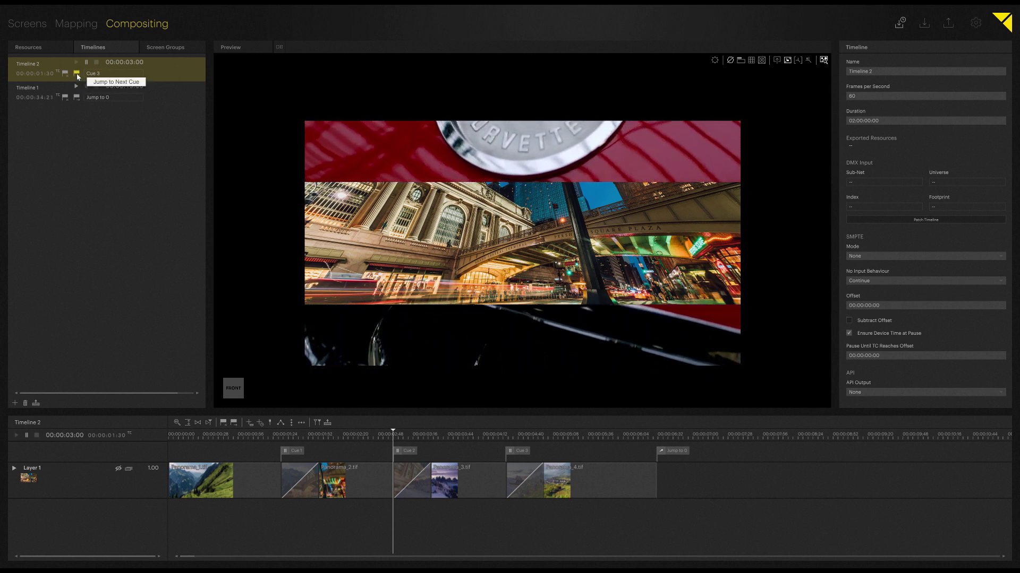
Step Timeline 2 through Cues 1–3, set Cue 2 to Ignore Once, and resume playback
click(76, 73)
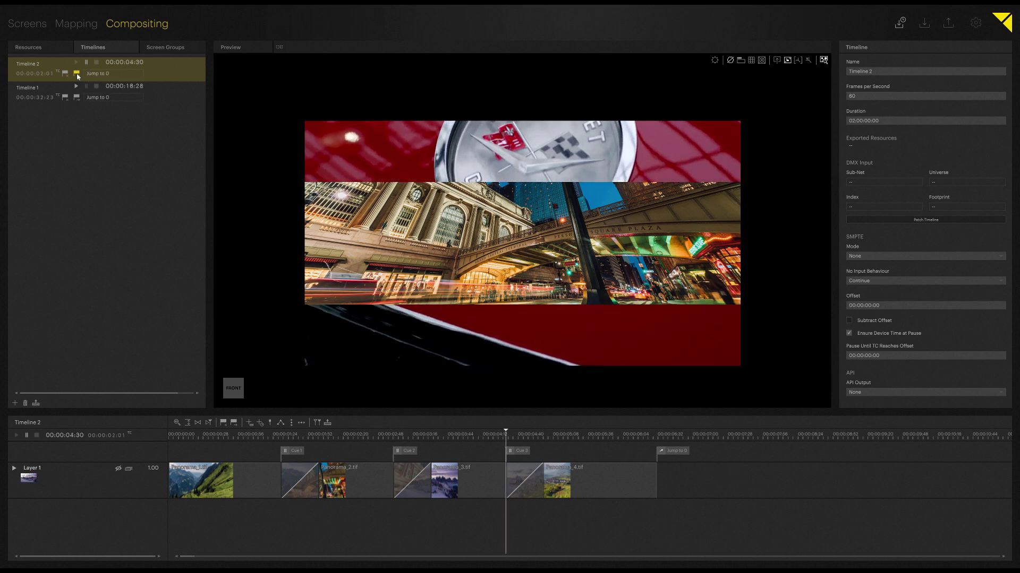
click(77, 73)
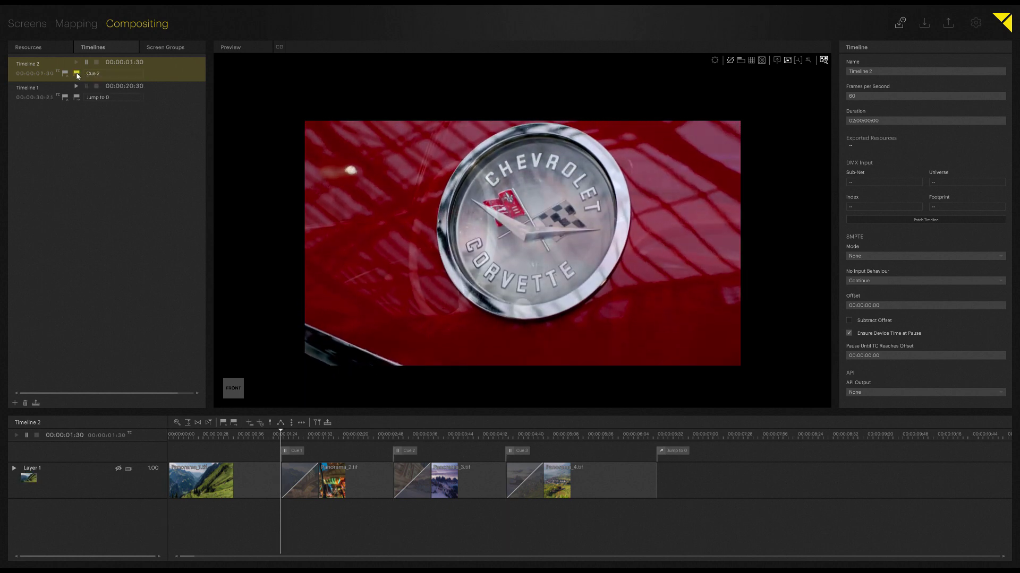
click(77, 73)
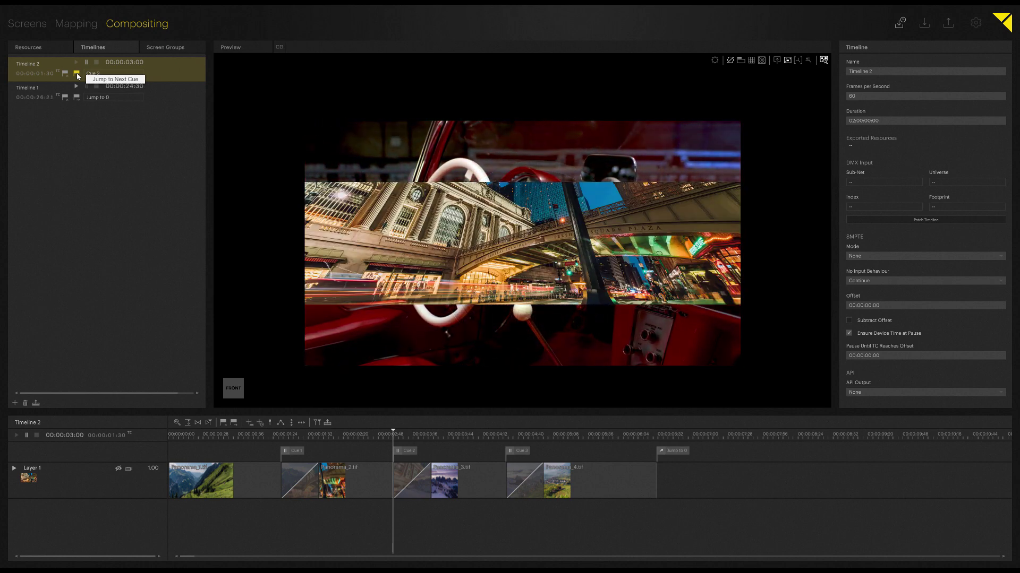
click(76, 73)
click(77, 75)
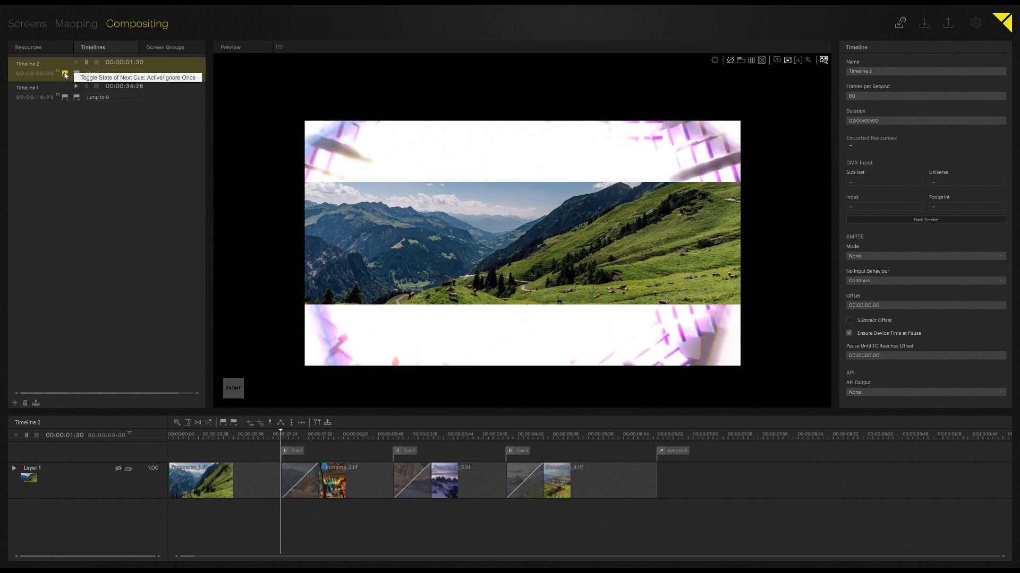
click(64, 75)
key(space)
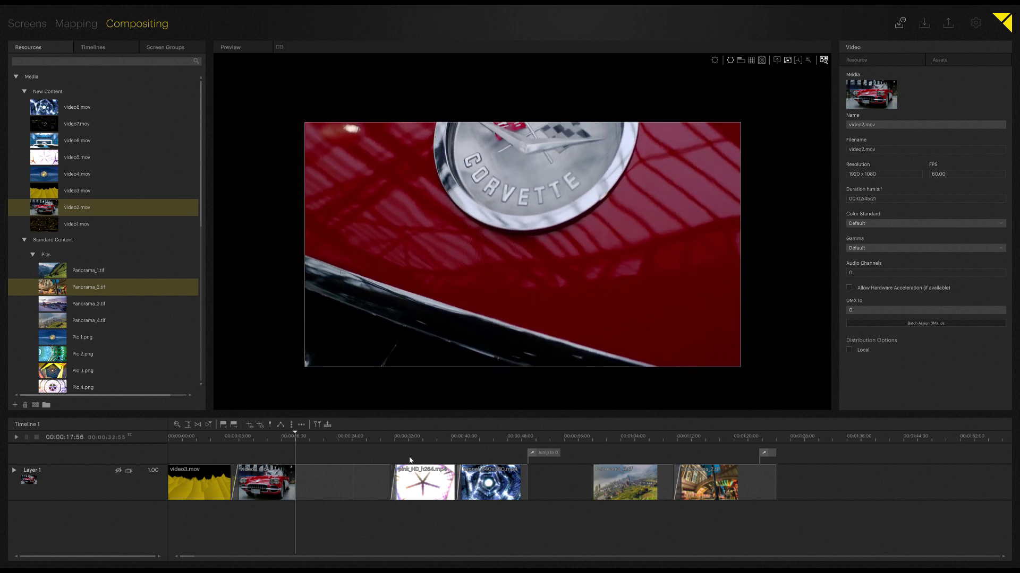
Blend running playback to a later point, the Corvette clip, about 1:03, 0:15 and 0:14
click(587, 435)
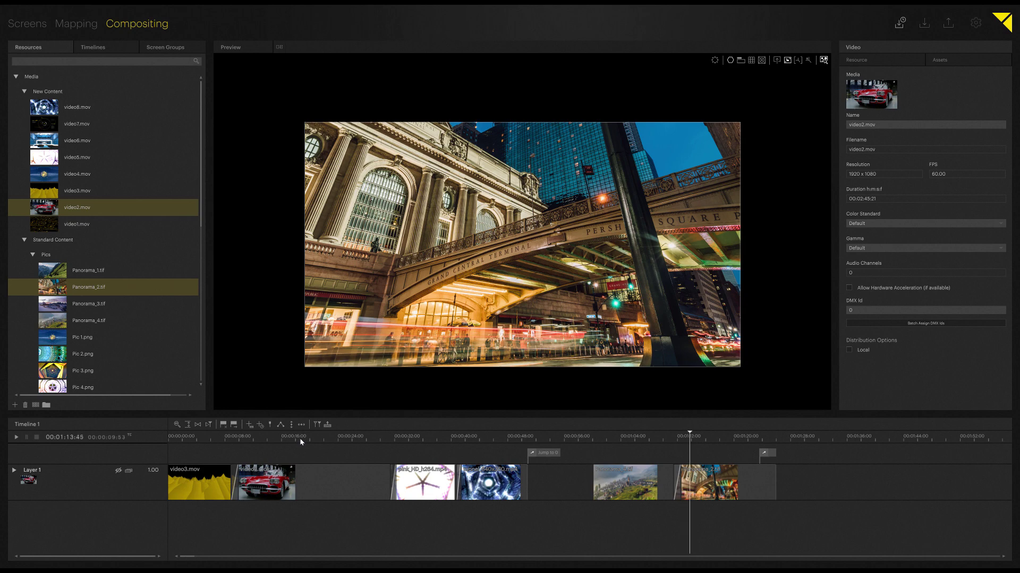
click(300, 438)
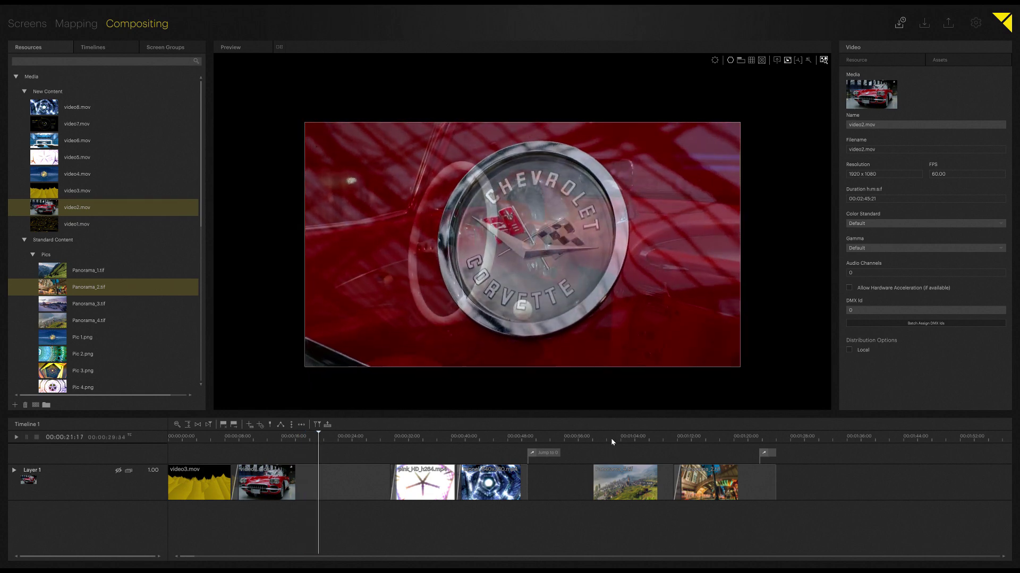
click(611, 438)
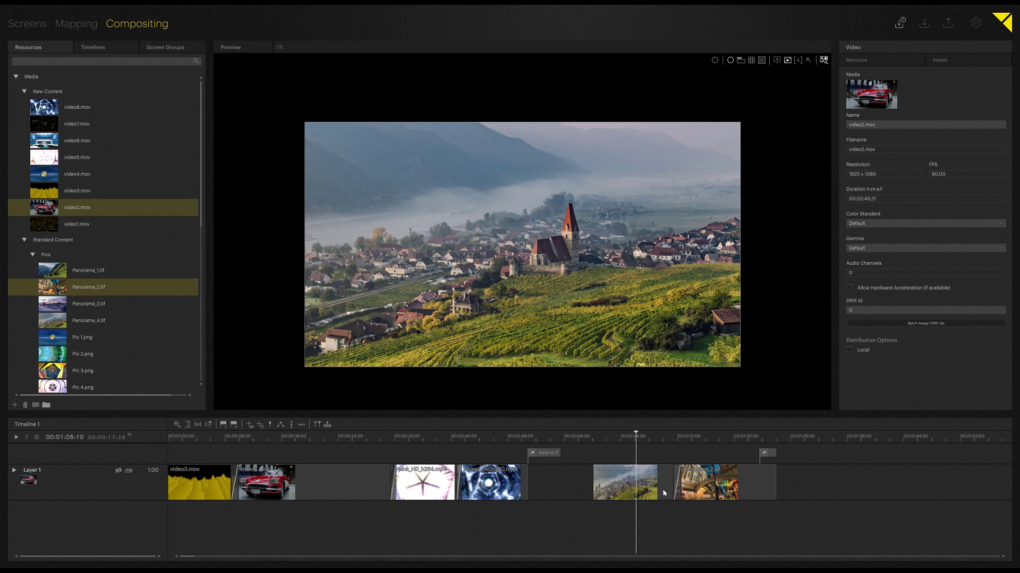
click(276, 438)
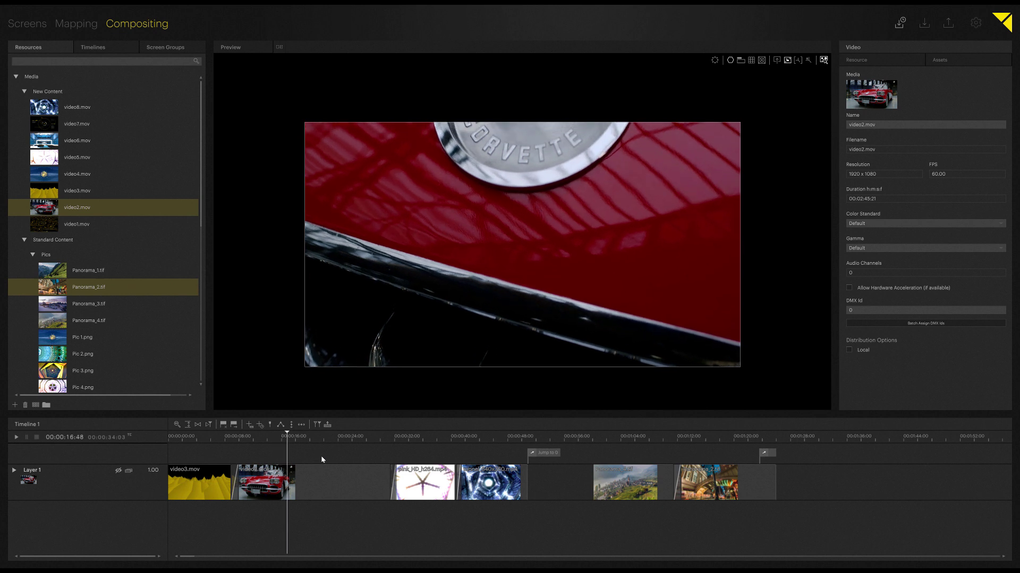
click(273, 440)
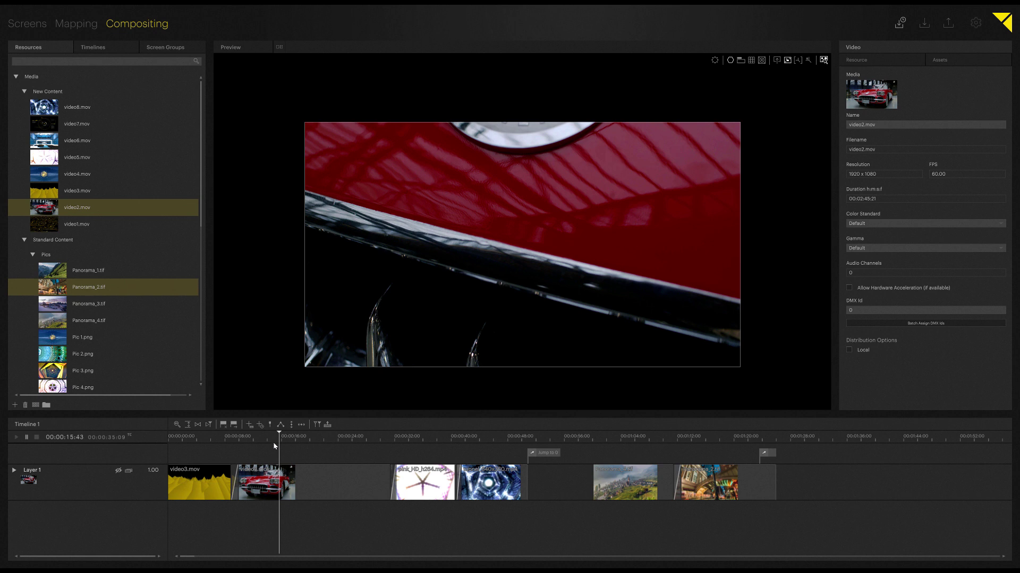
click(269, 439)
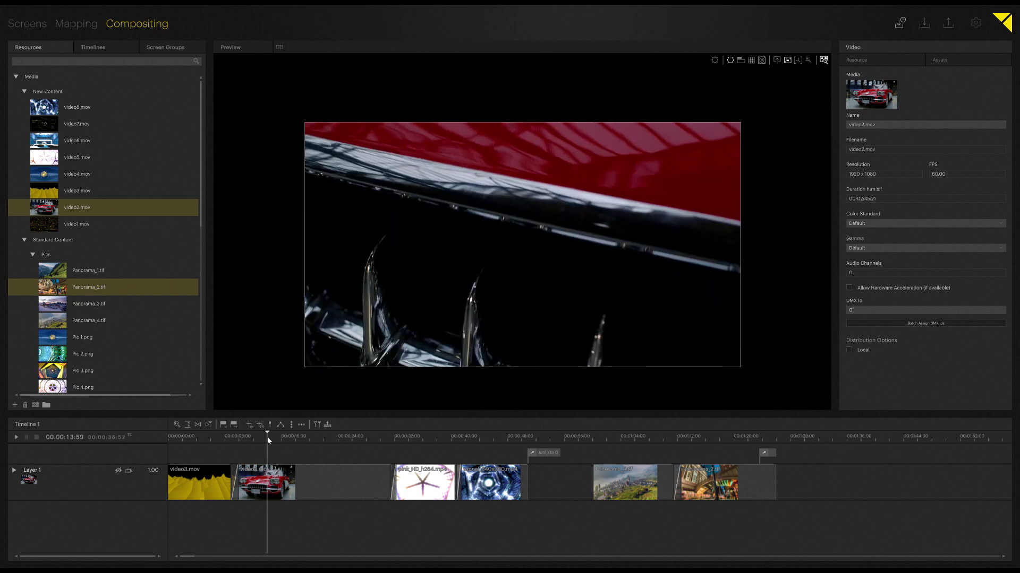
Enable Preview Edit and place the blue preview playhead at 1:03
click(316, 426)
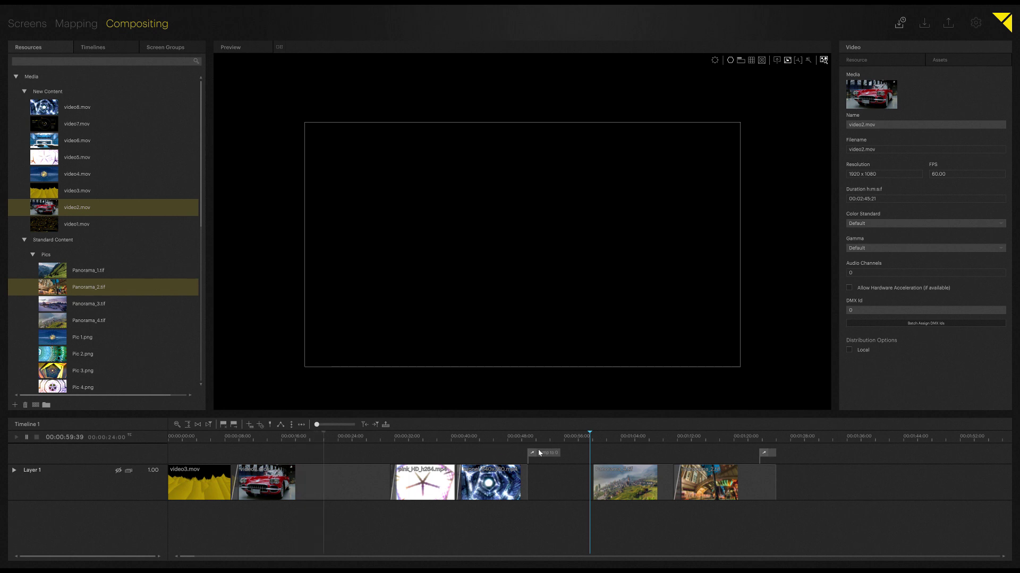
click(614, 436)
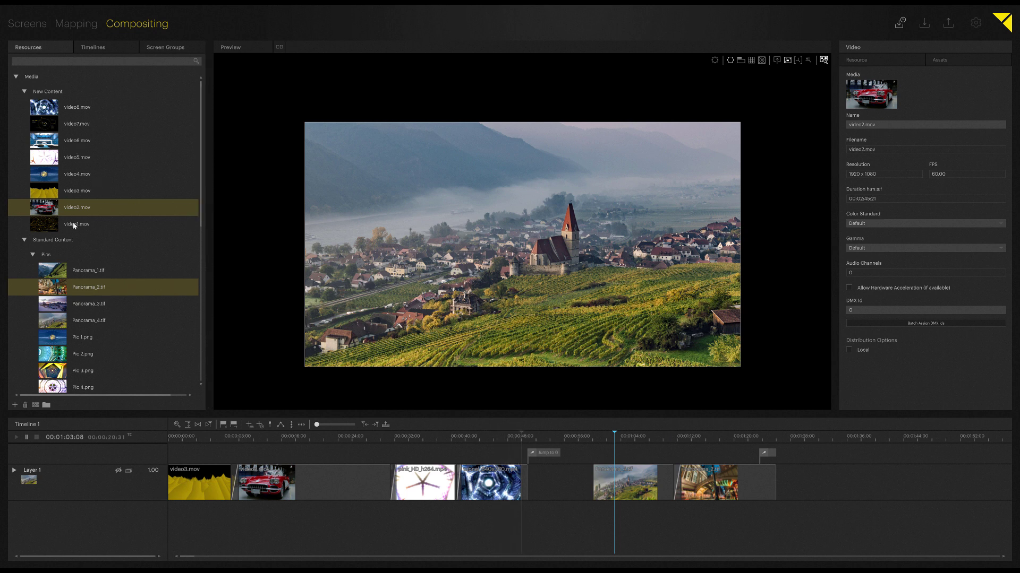
Add the AV Stumpfl logo on a new layer, shrunk and moved to the top-left corner
scroll(74, 226, down, 3)
drag(53, 301, 625, 485)
click(488, 290)
drag(466, 263, 485, 277)
drag(318, 192, 573, 268)
drag(613, 309, 344, 148)
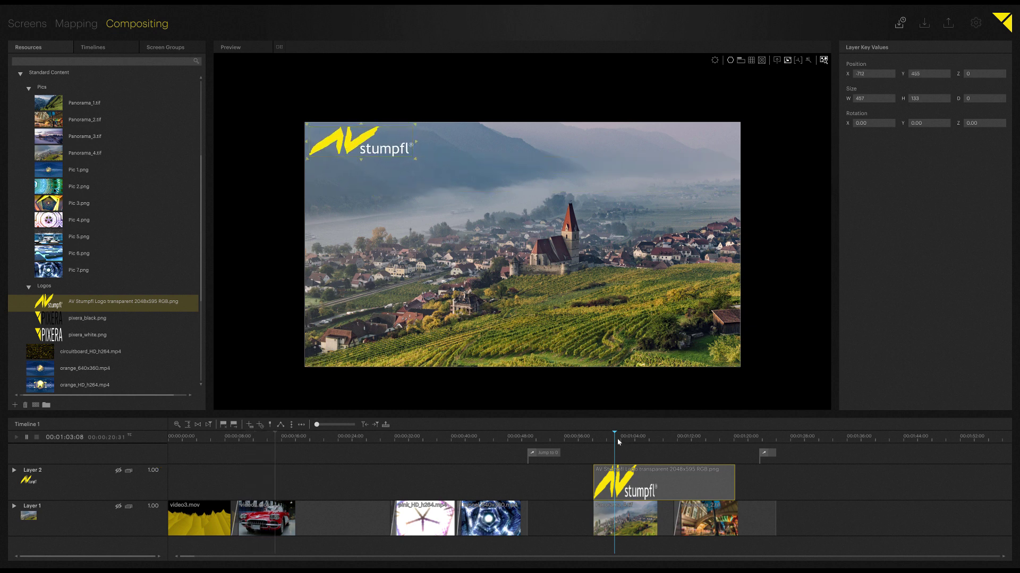
Move the edit position to about 1:00, play, and send playback to the preview position
drag(615, 437, 589, 439)
key(space)
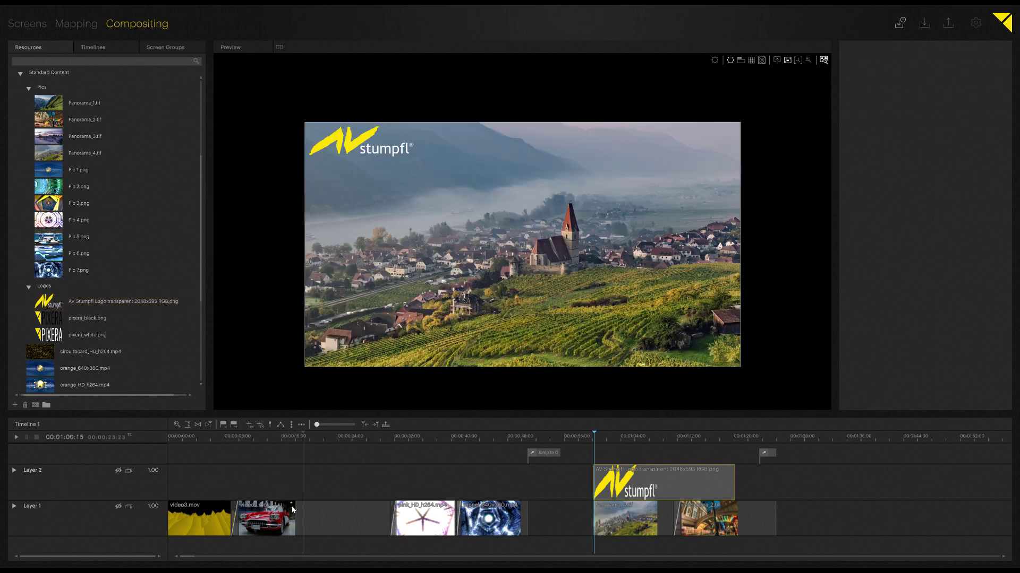
drag(320, 424, 352, 428)
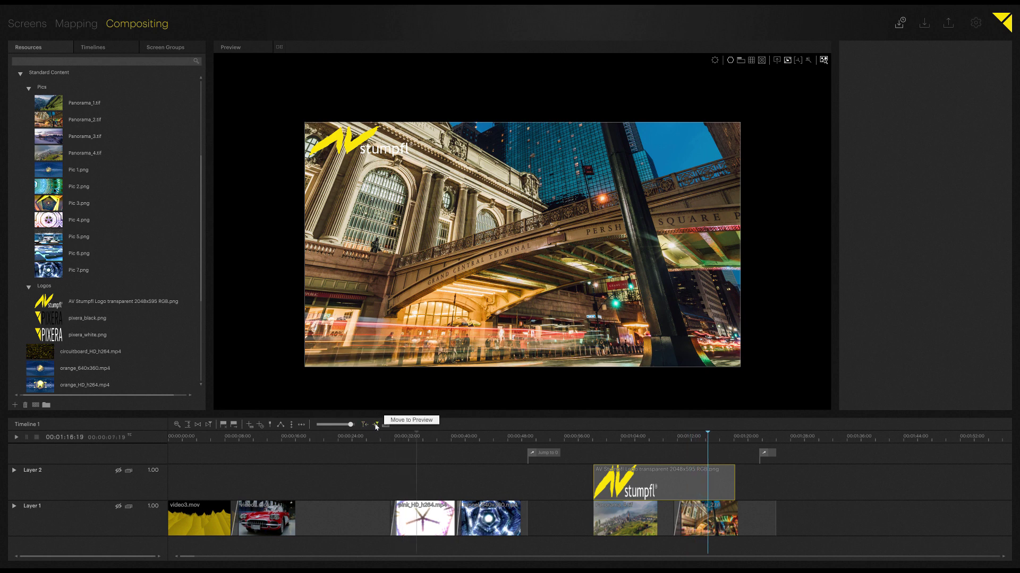
click(375, 425)
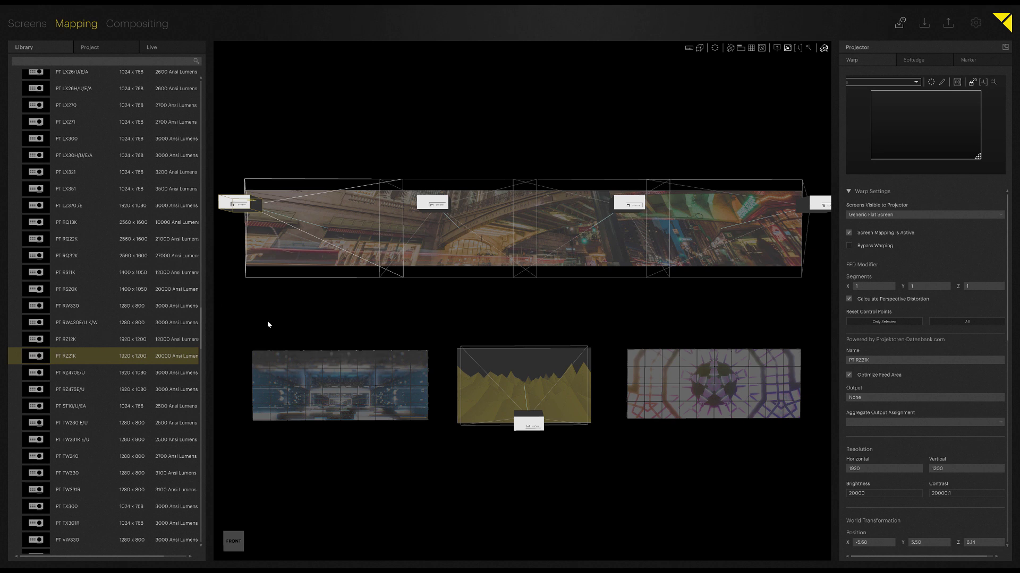
Orbit the Mapping view around the screens, then open Settings > Project
scroll(396, 270, down, 1)
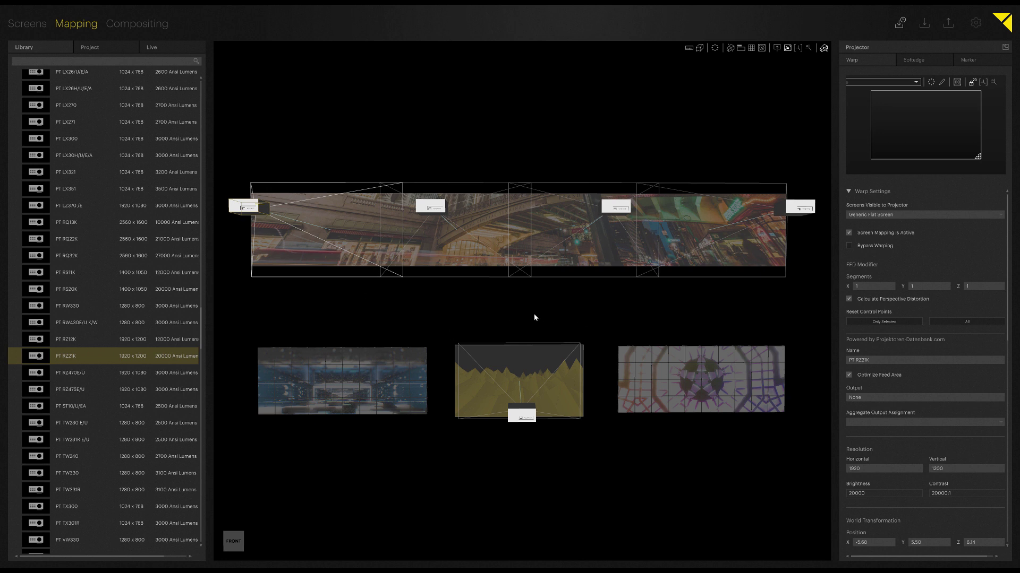
drag(533, 316, 511, 319)
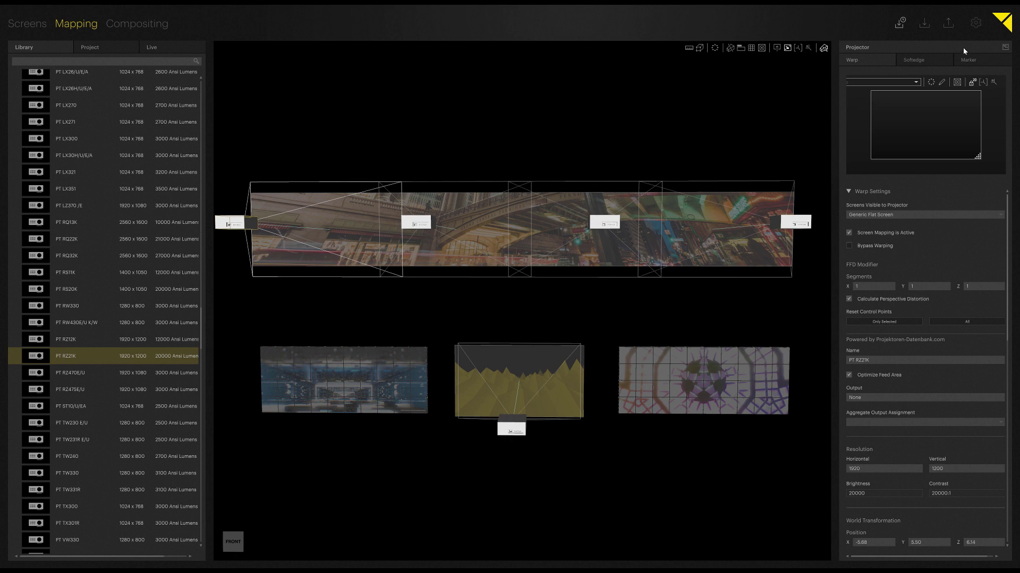
click(980, 26)
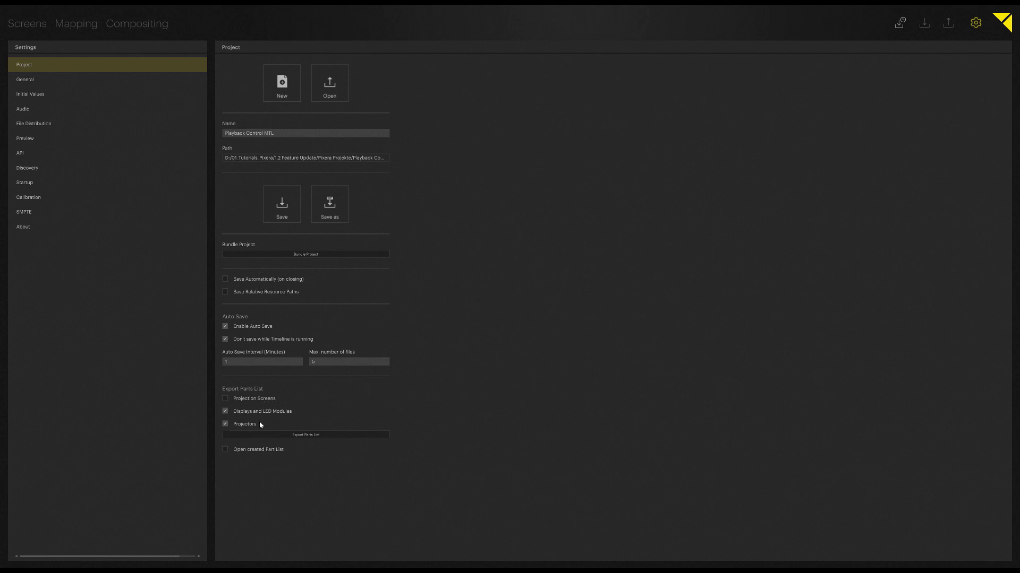
Check the XML/CSV Export Parts List formats, then open File Explorer on the part list folder
click(303, 436)
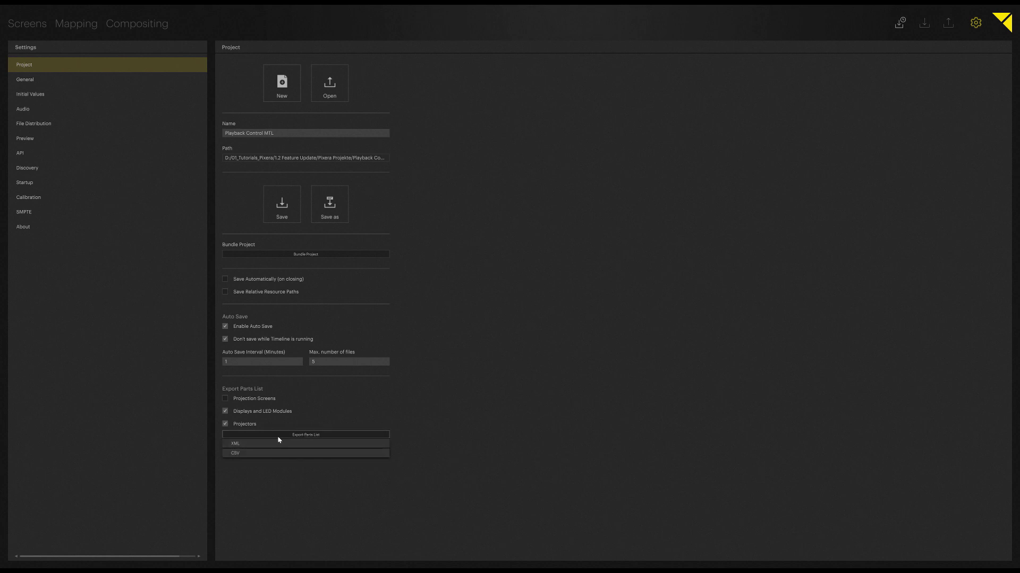
click(461, 437)
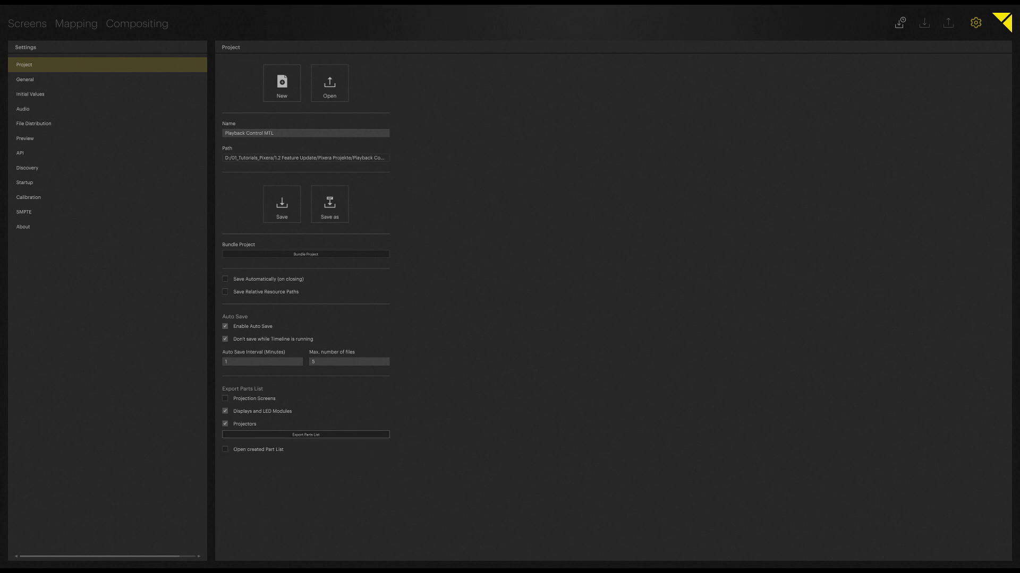
key(super+e)
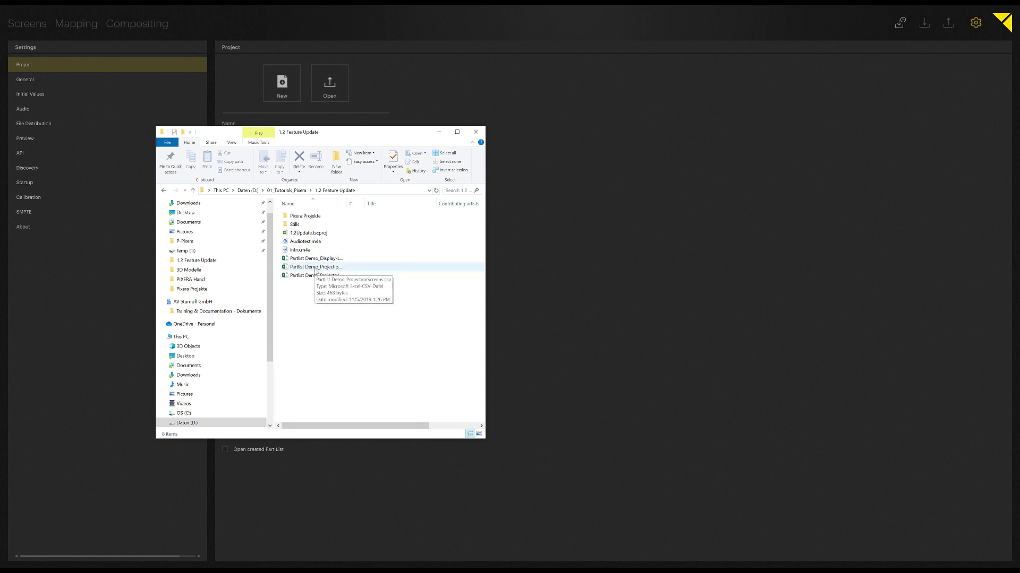
Open Partlist Demo_Projectors.csv from File Explorer in Excel
click(315, 277)
double_click(315, 278)
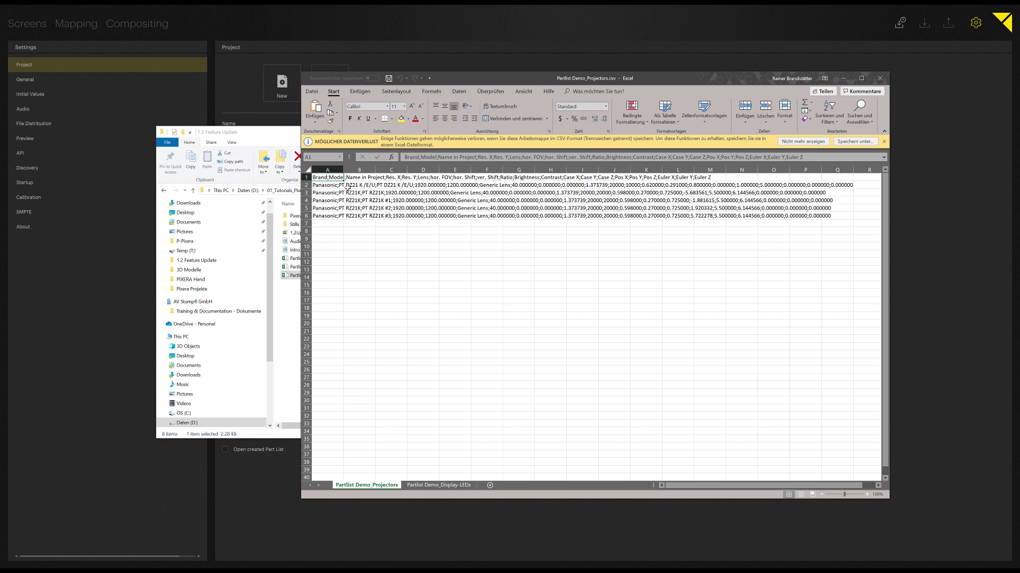
Check the first projector row at cell A2, then go to the Partlist Demo_Display-LEDs sheet
click(336, 186)
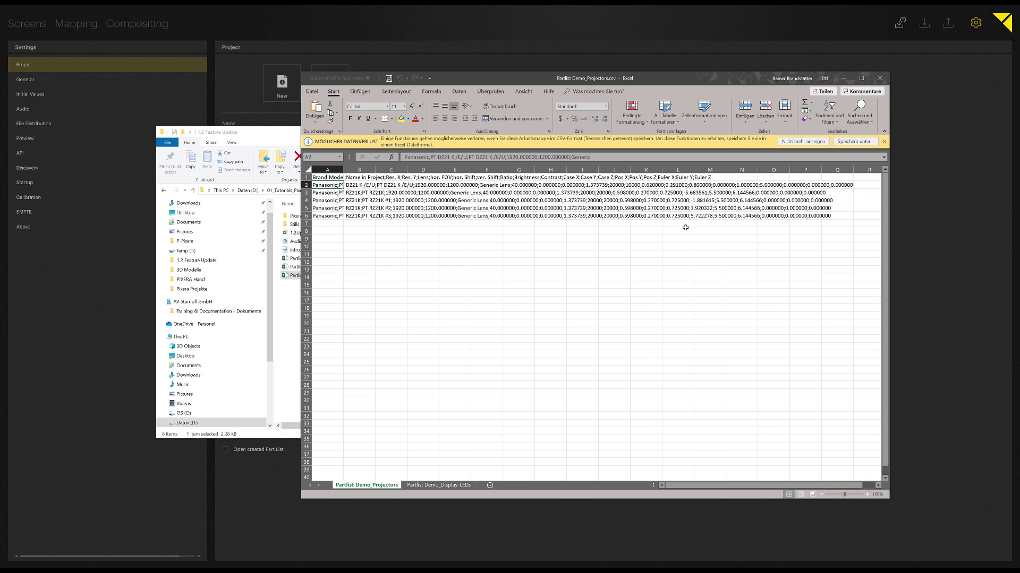
click(433, 486)
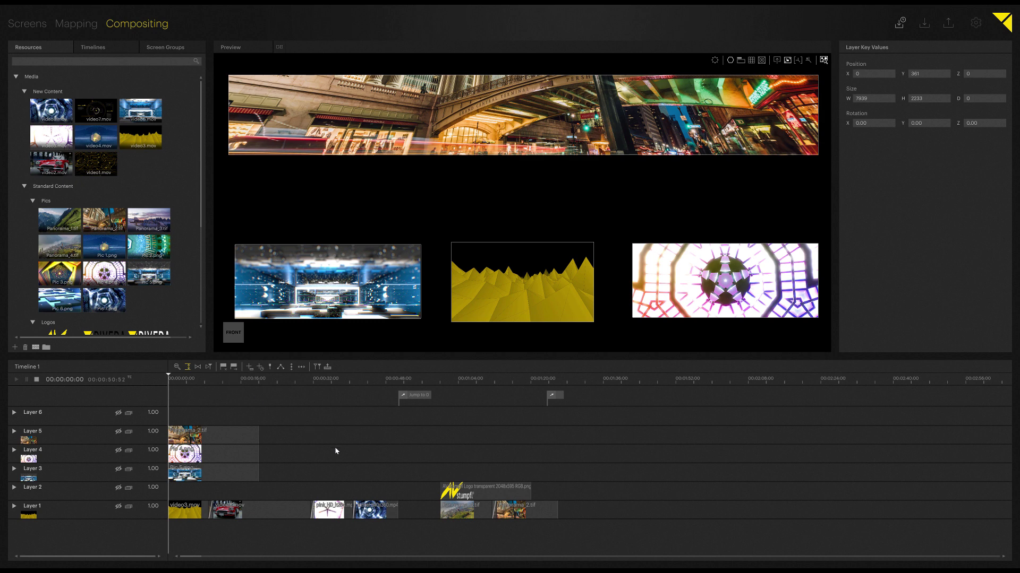
Start Bundle Project from the project settings and browse to D:\01_Tutorials_Pixera\1.2 Feature Update
click(976, 22)
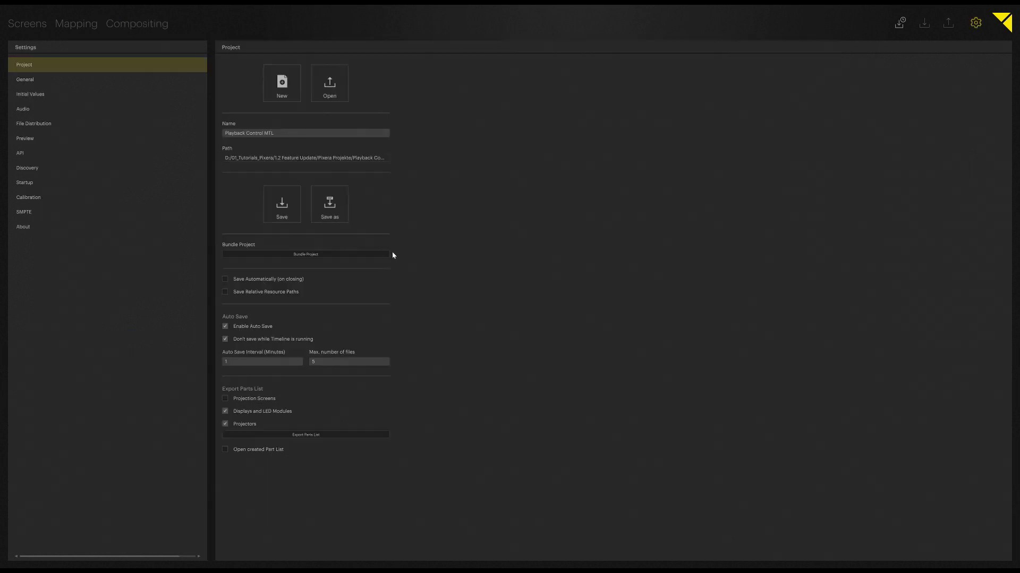
click(285, 256)
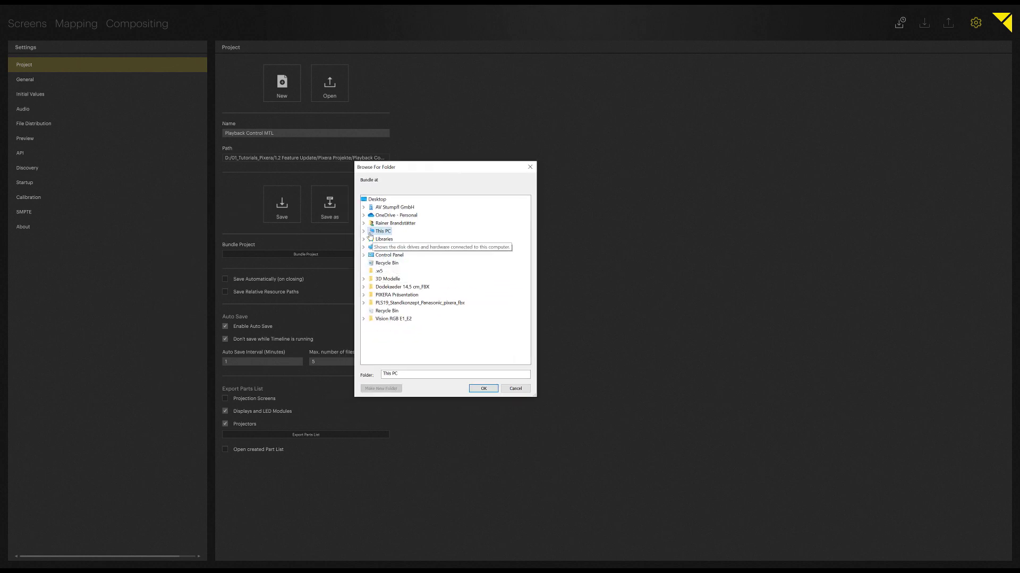
double_click(370, 232)
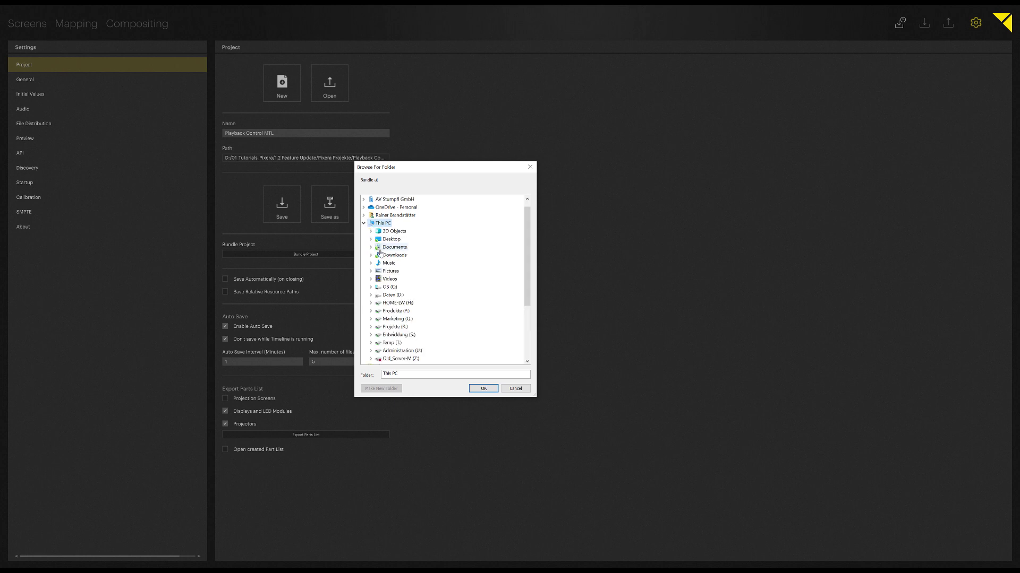
double_click(392, 295)
double_click(424, 232)
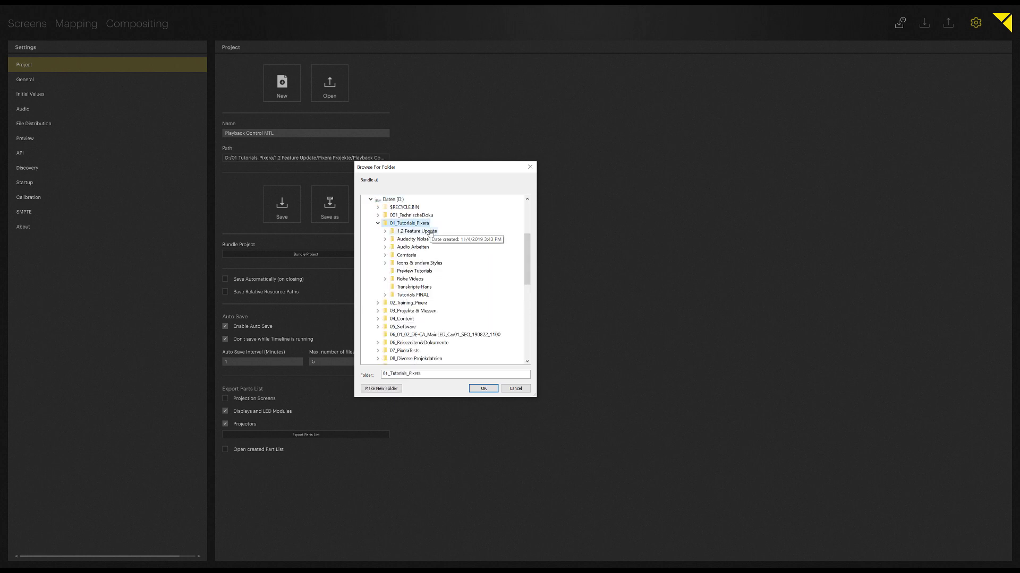
double_click(428, 232)
Create a new folder named 'Bundle' there and confirm it as the bundle destination
click(384, 389)
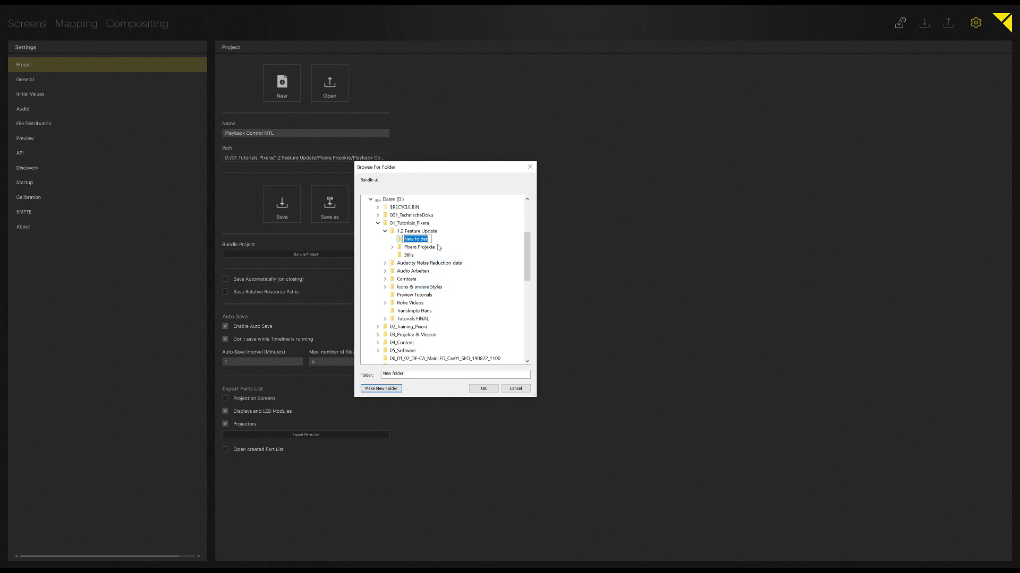
text(Bundle)
key(Return)
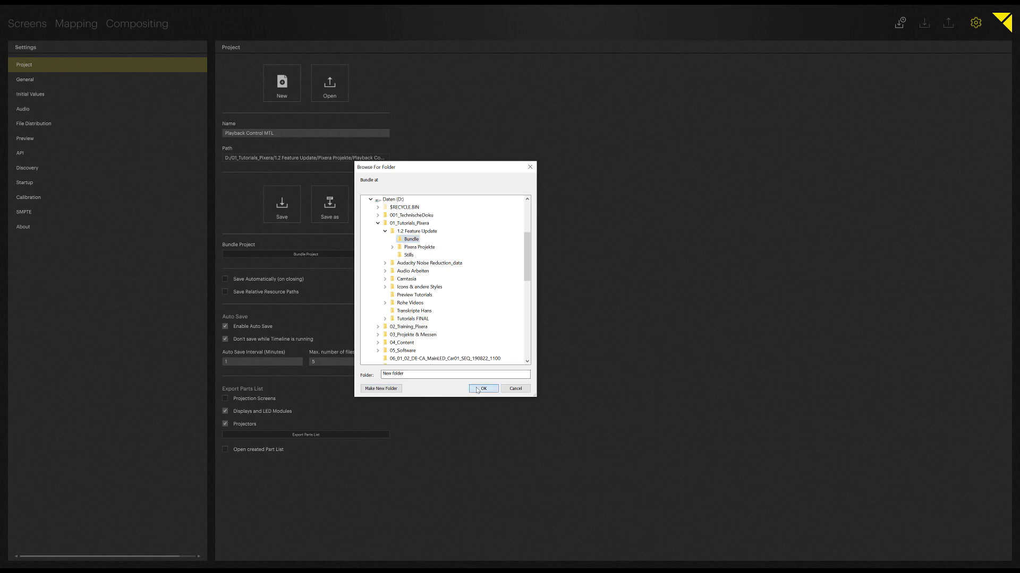
click(477, 390)
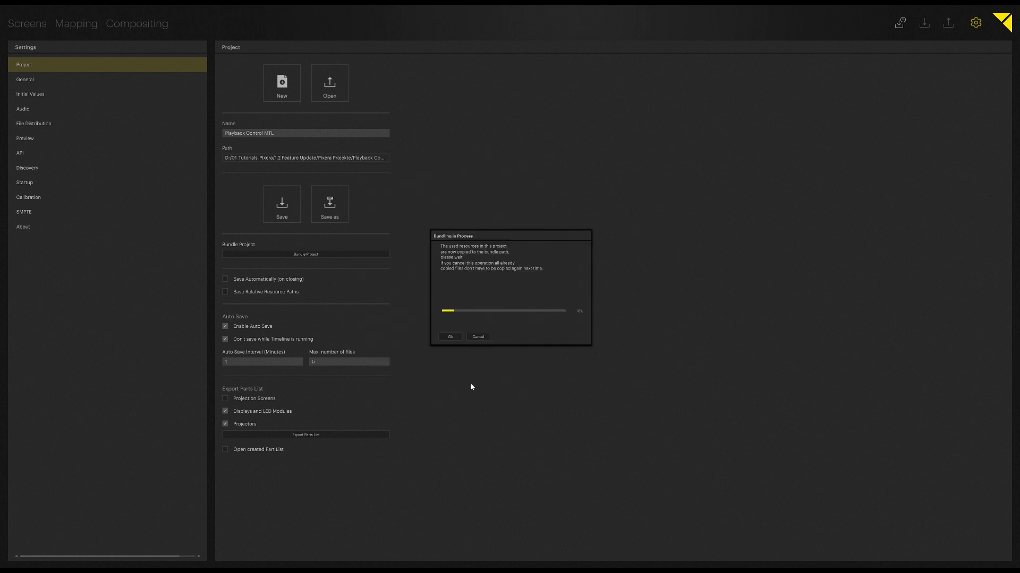